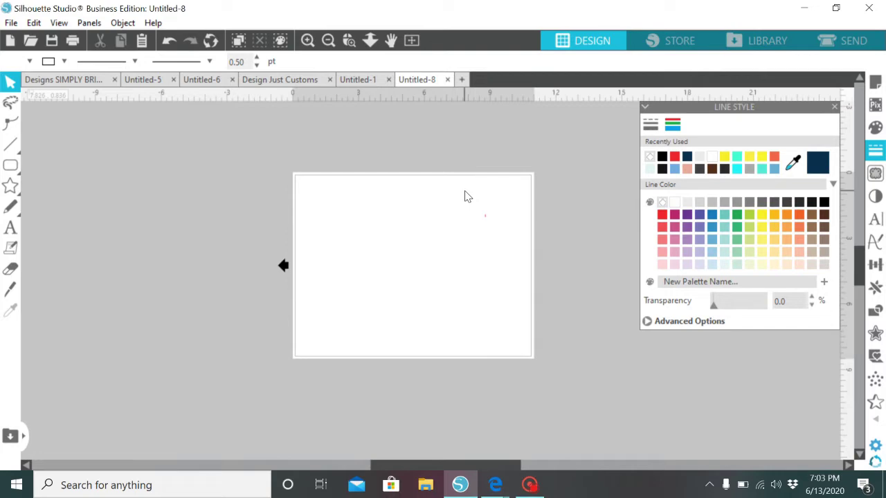
Import the Template Full Tumbler SVG from SHOP DESIGNS > All Designs into Silhouette Studio
{"action": "left_click", "coordinate": [427, 479]}
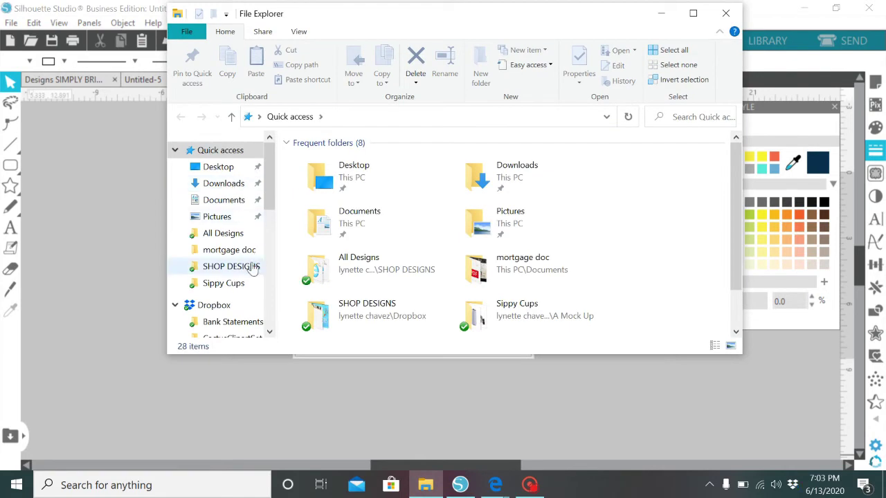
{"action": "left_click", "coordinate": [254, 268]}
{"action": "double_click", "coordinate": [408, 161]}
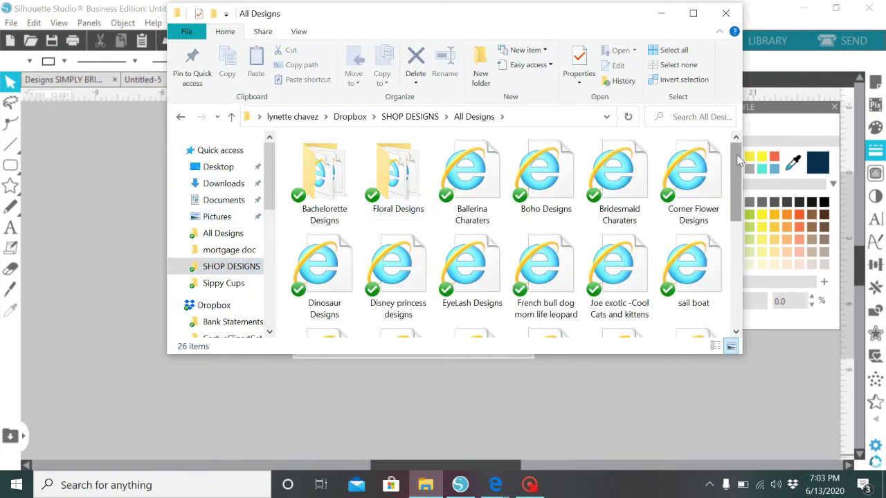
{"action": "left_click_drag", "start_coordinate": [740, 160], "coordinate": [744, 239]}
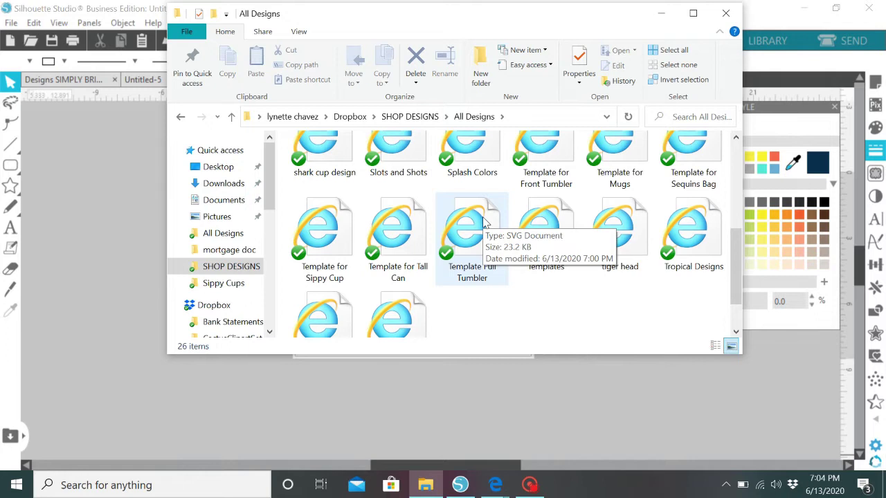
{"action": "left_click_drag", "start_coordinate": [484, 221], "coordinate": [114, 244]}
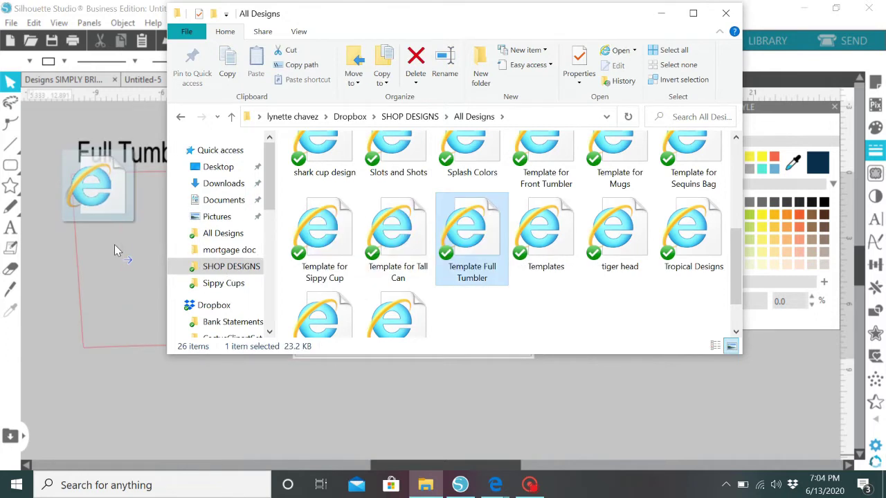
Move the tumbler template onto the mat and ungroup the title from the outline
{"action": "left_click", "coordinate": [726, 13]}
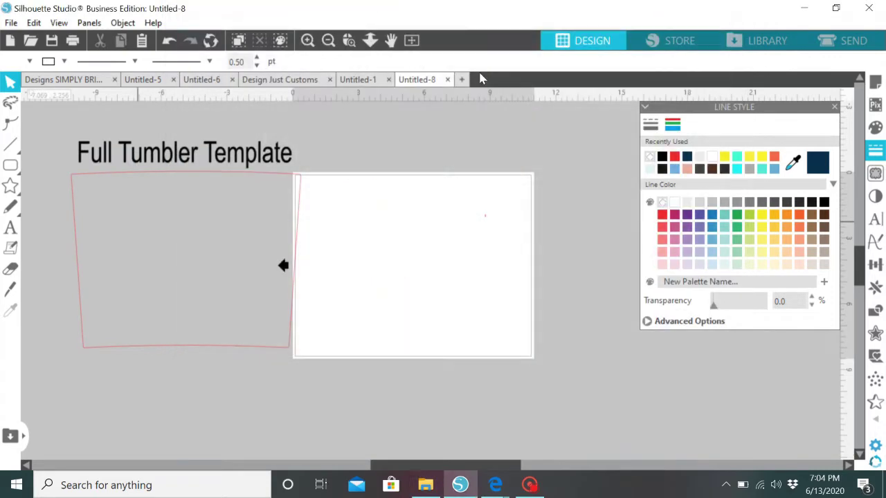
{"action": "left_click_drag", "start_coordinate": [268, 166], "coordinate": [495, 169]}
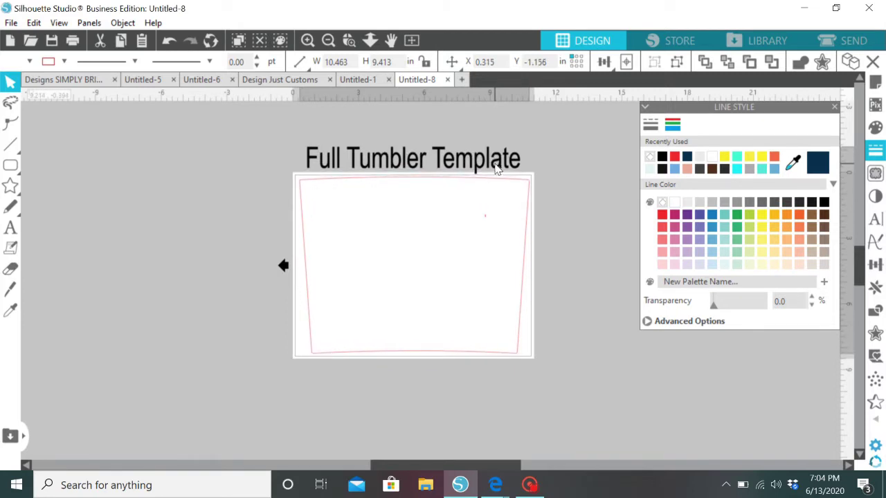
{"action": "left_click", "coordinate": [497, 171]}
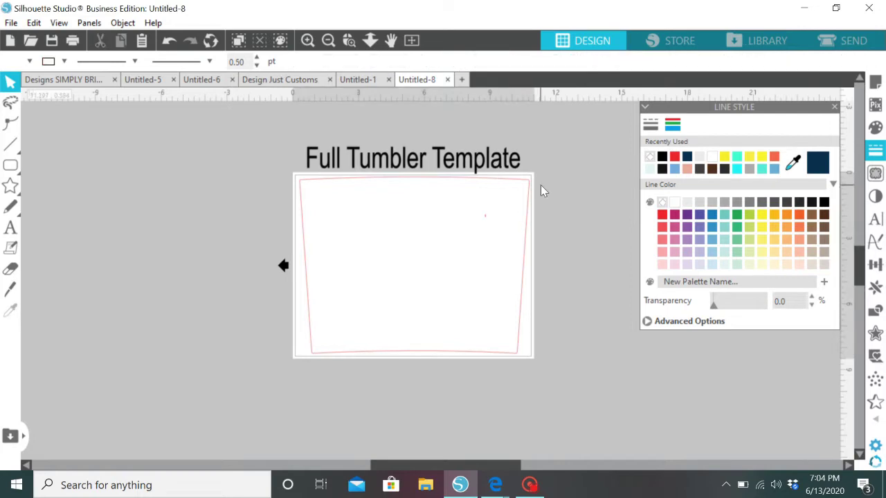
{"action": "right_click", "coordinate": [465, 158]}
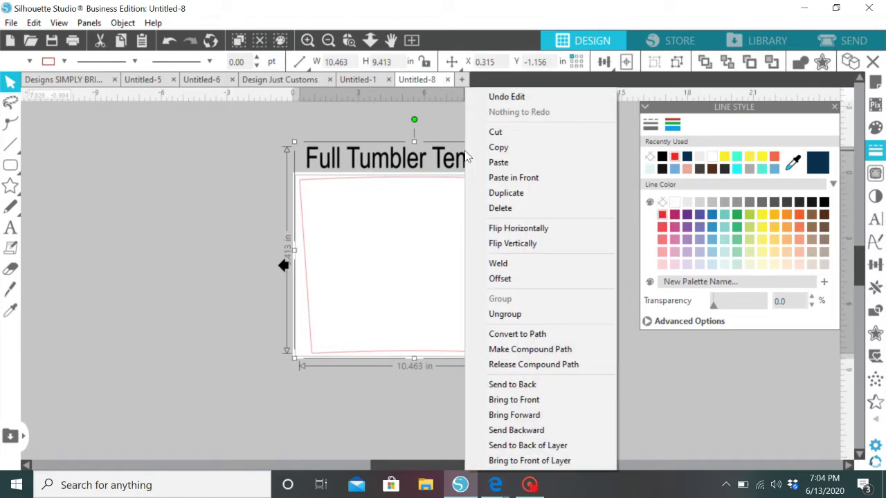
{"action": "left_click", "coordinate": [504, 314]}
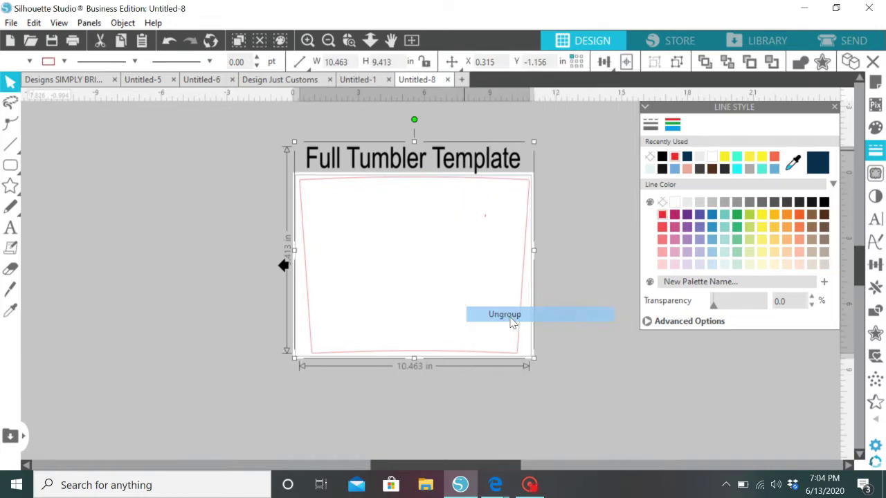
Regroup the Full Tumbler Template title pieces and move the title up and left off the mat
{"action": "left_click", "coordinate": [582, 135]}
{"action": "left_click_drag", "start_coordinate": [283, 139], "coordinate": [536, 187]}
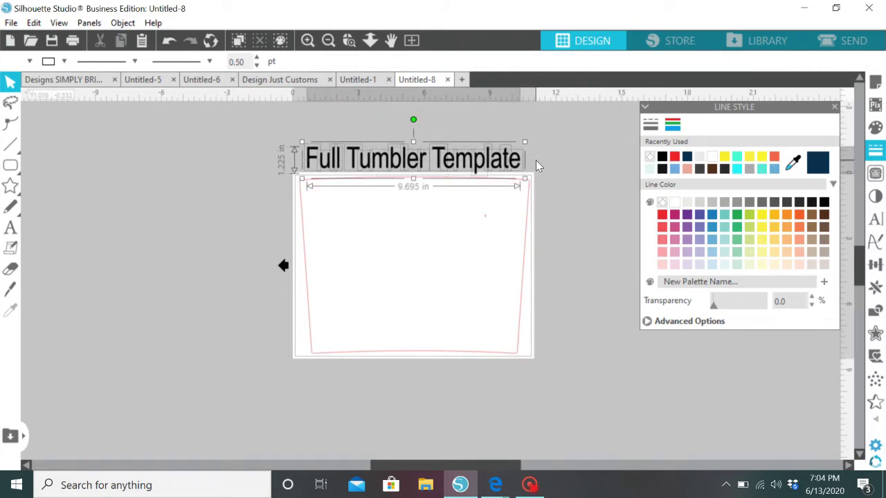
{"action": "right_click", "coordinate": [536, 160]}
{"action": "left_click", "coordinate": [611, 322]}
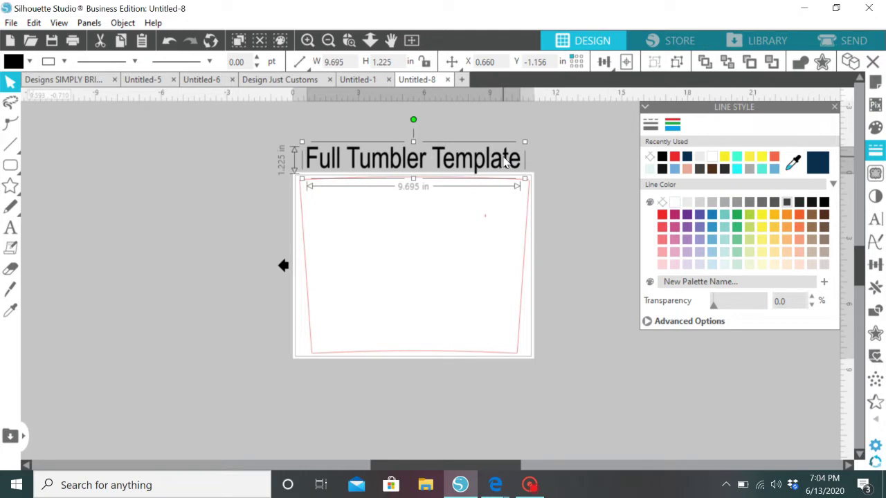
{"action": "left_click_drag", "start_coordinate": [503, 160], "coordinate": [410, 139]}
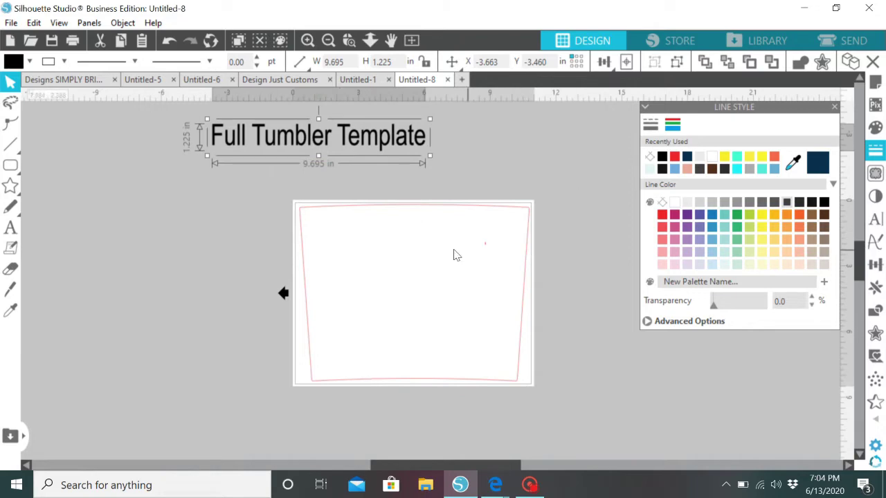
{"action": "left_click", "coordinate": [427, 485]}
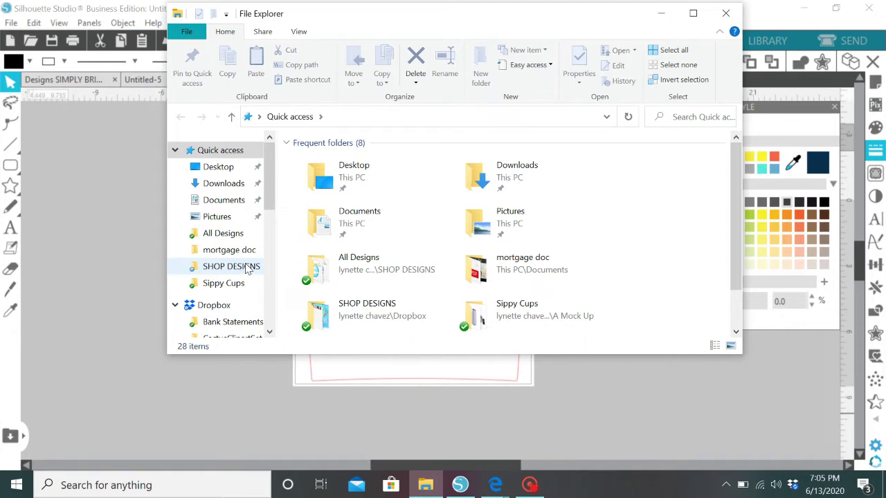
Drag chevron paper charme_papeteria_05 from Digi Backgrounds > MARBLEPAPERS onto the tumbler shape
{"action": "left_click", "coordinate": [247, 269]}
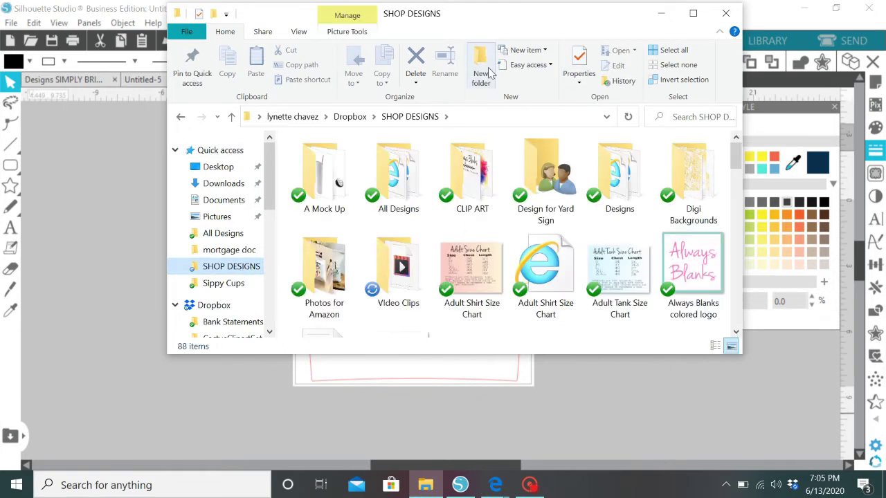
{"action": "left_click", "coordinate": [676, 156]}
{"action": "double_click", "coordinate": [675, 154]}
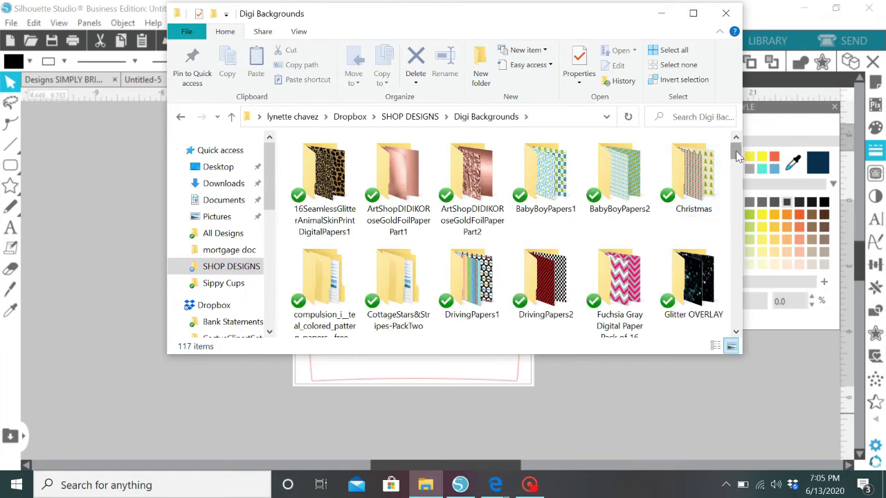
{"action": "left_click_drag", "start_coordinate": [737, 155], "coordinate": [743, 188]}
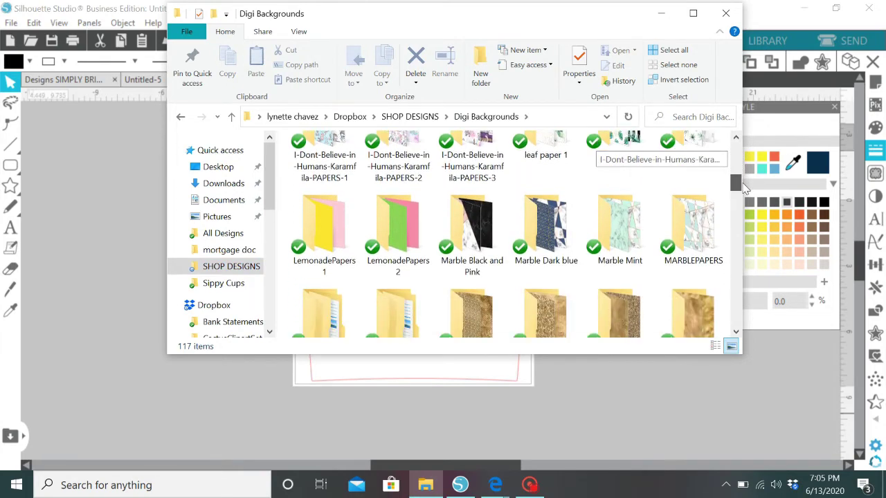
{"action": "double_click", "coordinate": [680, 215]}
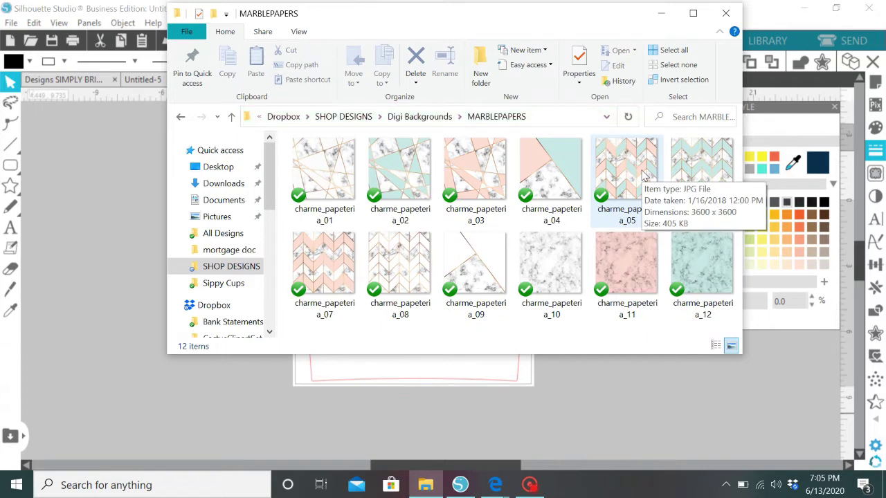
{"action": "left_click_drag", "start_coordinate": [644, 175], "coordinate": [446, 386]}
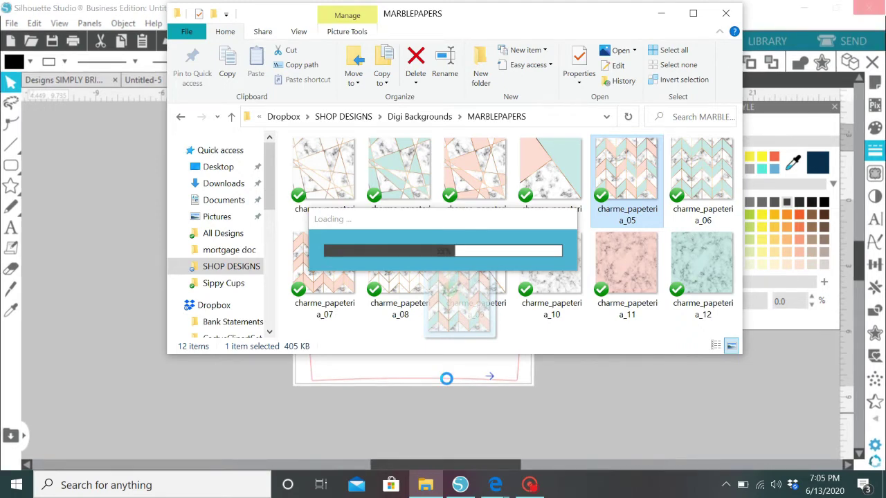
{"action": "left_click", "coordinate": [729, 15]}
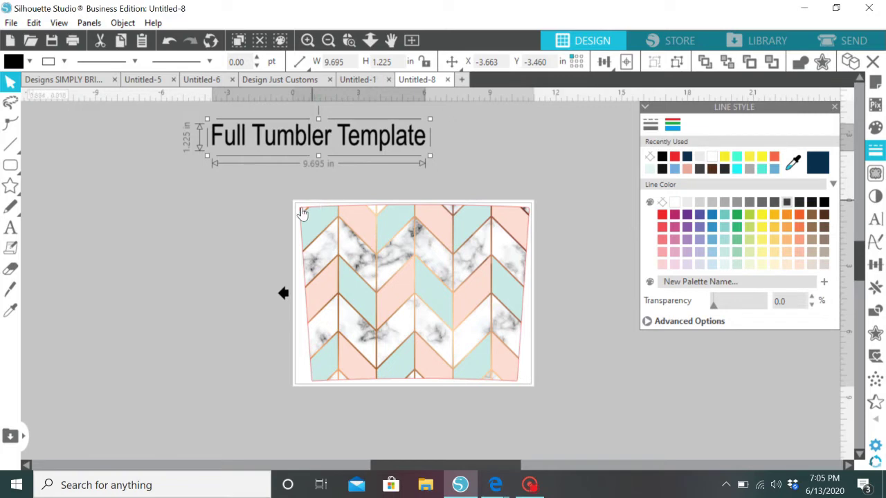
Remove the red outline from the chevron-filled tumbler and flip it horizontally
{"action": "right_click", "coordinate": [418, 341]}
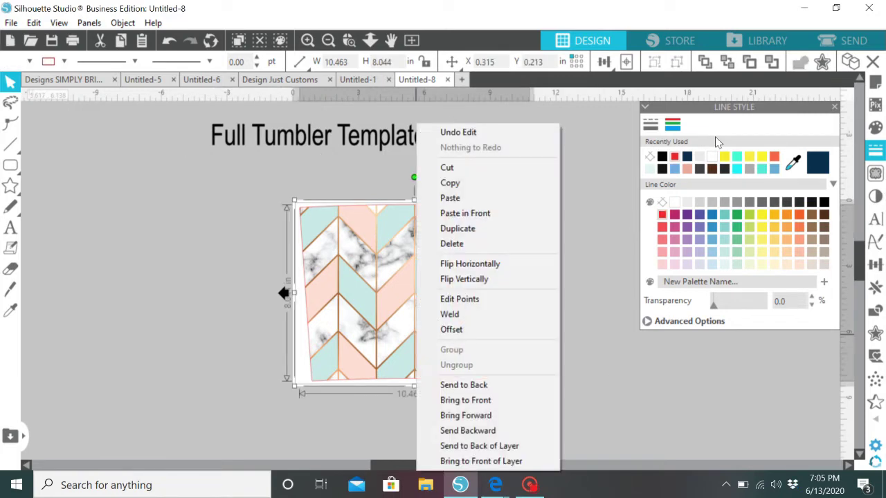
{"action": "left_click", "coordinate": [616, 260]}
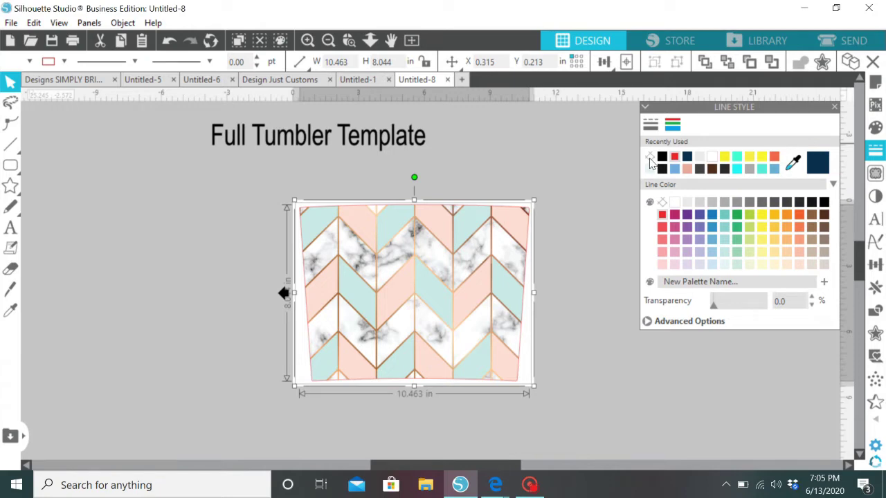
{"action": "left_click", "coordinate": [650, 158]}
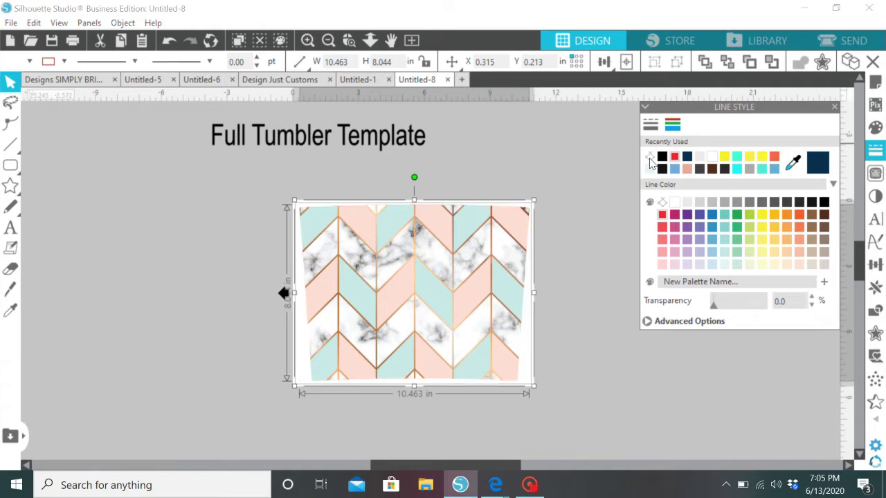
{"action": "right_click", "coordinate": [353, 322]}
{"action": "left_click", "coordinate": [431, 265]}
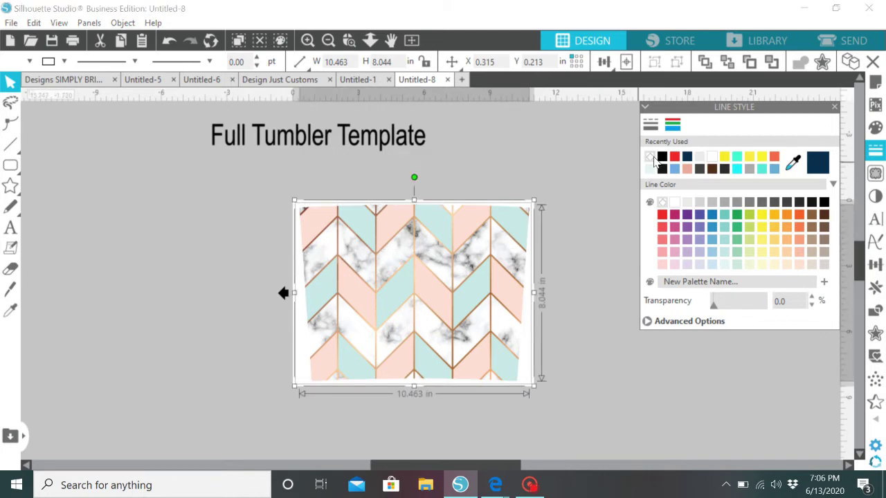
Clear the chevron pattern fill from the tumbler shape
{"action": "left_click", "coordinate": [875, 127]}
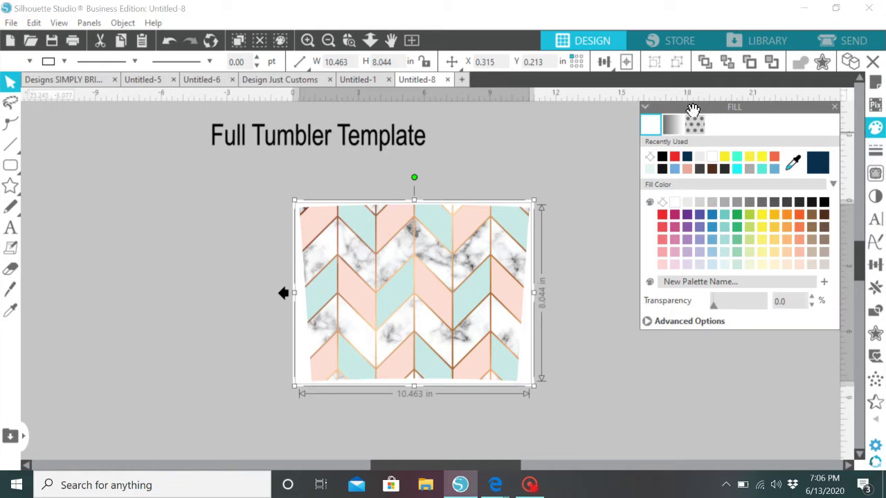
{"action": "left_click", "coordinate": [653, 157]}
{"action": "left_click", "coordinate": [494, 228]}
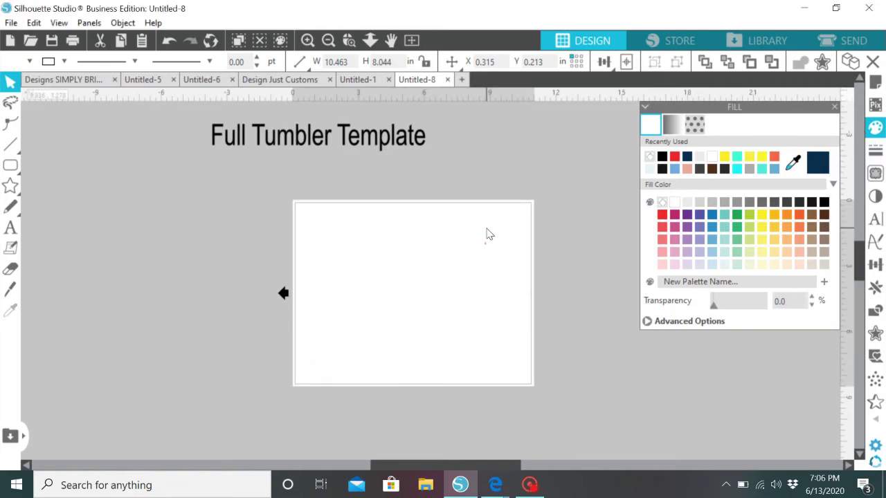
Give the white tumbler template shape a red cut line
{"action": "left_click", "coordinate": [381, 329]}
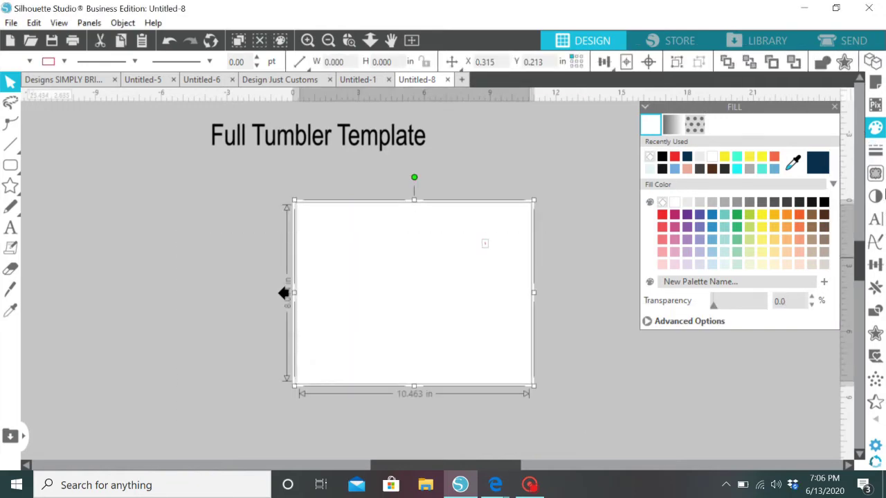
{"action": "left_click", "coordinate": [875, 127]}
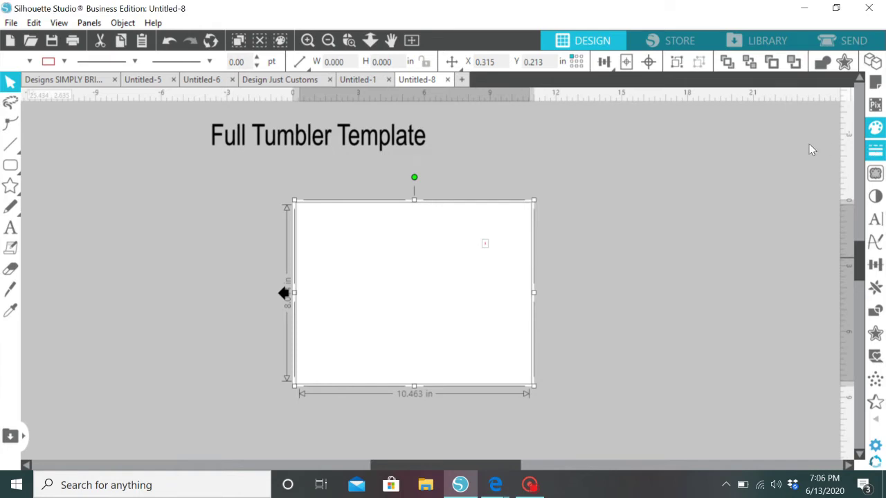
{"action": "left_click", "coordinate": [876, 150]}
{"action": "left_click", "coordinate": [881, 157]}
{"action": "left_click", "coordinate": [882, 157]}
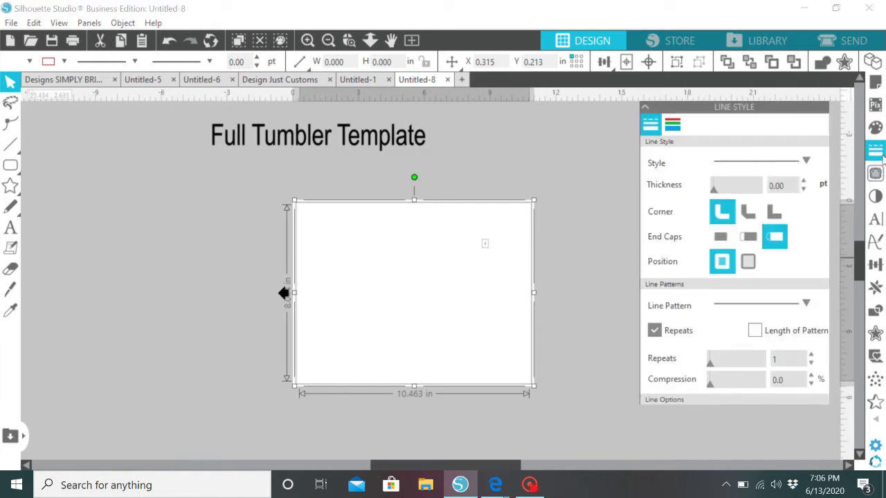
{"action": "left_click", "coordinate": [672, 123]}
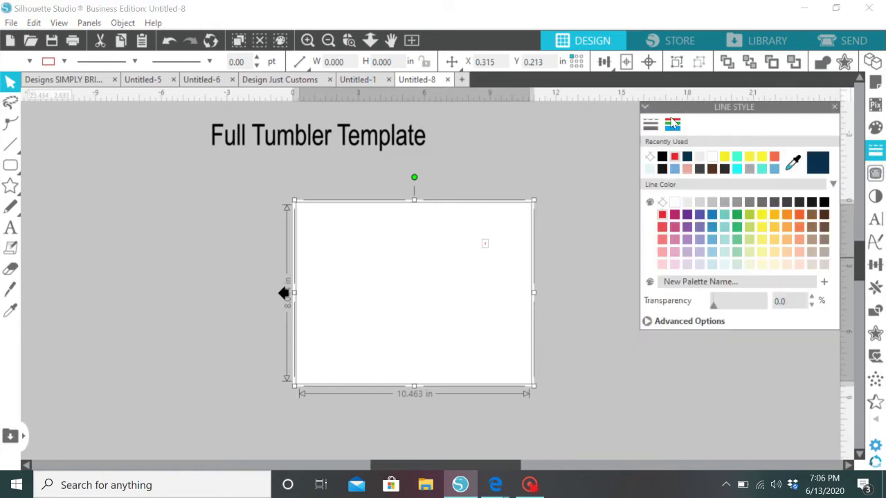
{"action": "left_click", "coordinate": [661, 219]}
Delete the tiny stray object inside the template
{"action": "left_click", "coordinate": [548, 257]}
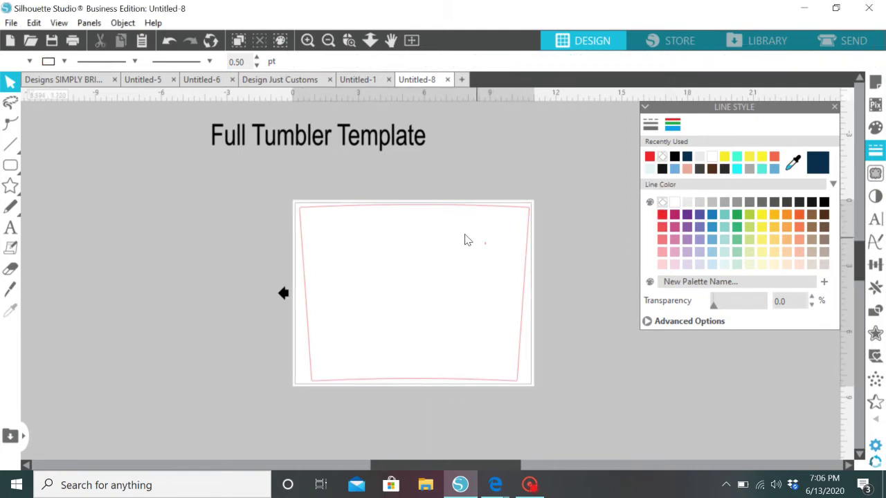
{"action": "left_click", "coordinate": [485, 243]}
{"action": "key", "text": "BackSpace"}
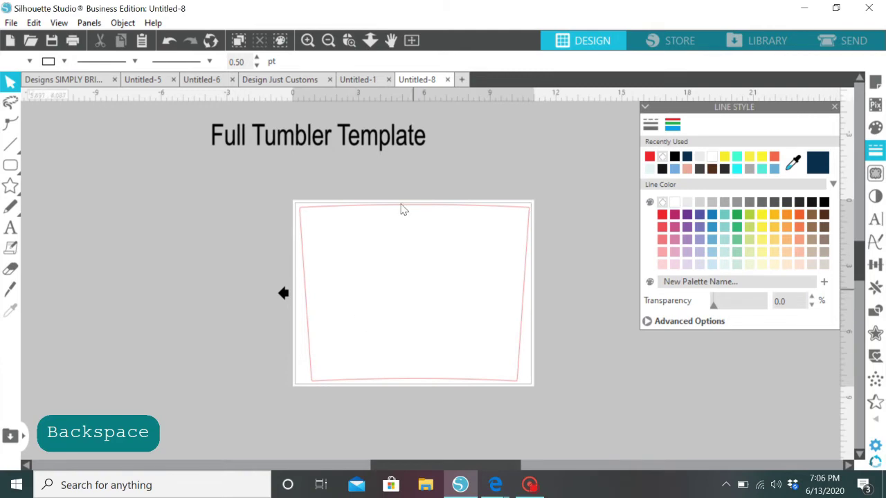
Fill the tumbler template with the red glitter image from SHOP DESIGNS > Digi Backgrounds
{"action": "left_click", "coordinate": [425, 488]}
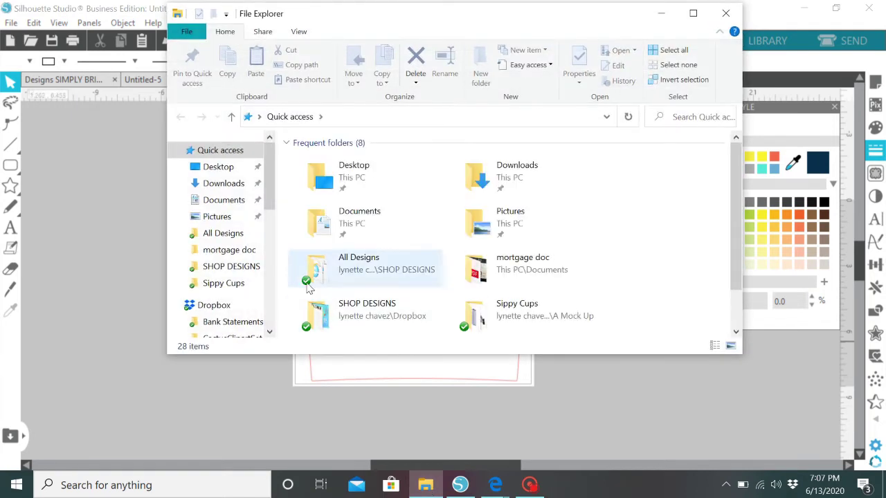
{"action": "left_click", "coordinate": [253, 270]}
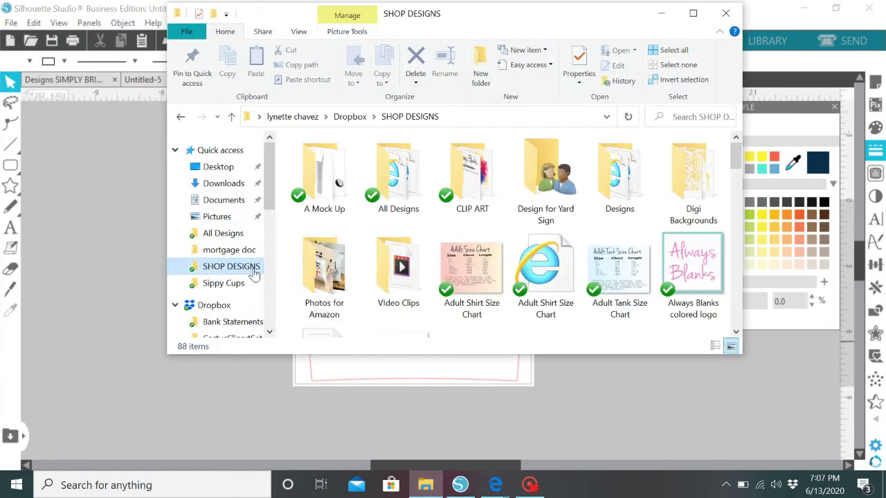
{"action": "double_click", "coordinate": [663, 171]}
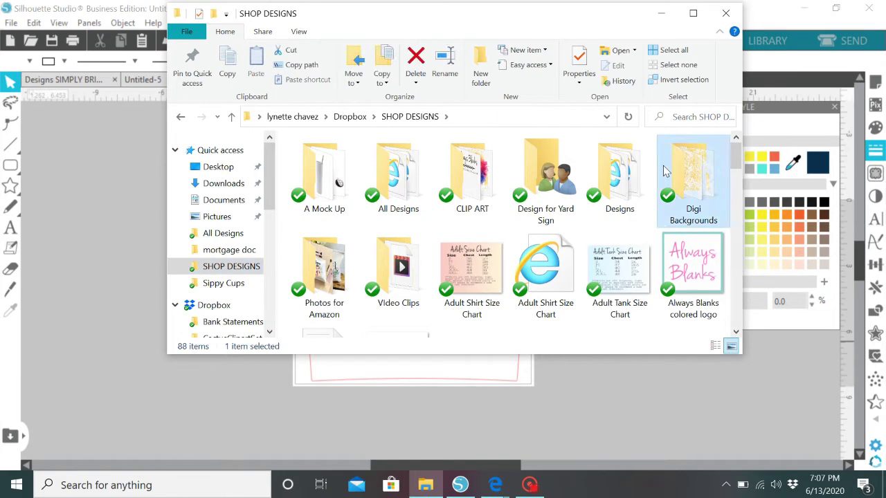
{"action": "left_click_drag", "start_coordinate": [736, 156], "coordinate": [757, 282]}
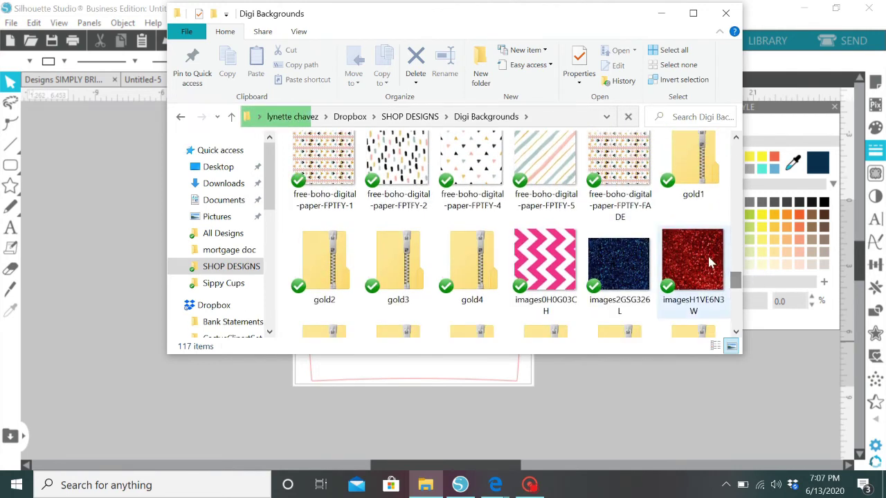
{"action": "left_click_drag", "start_coordinate": [708, 254], "coordinate": [433, 379]}
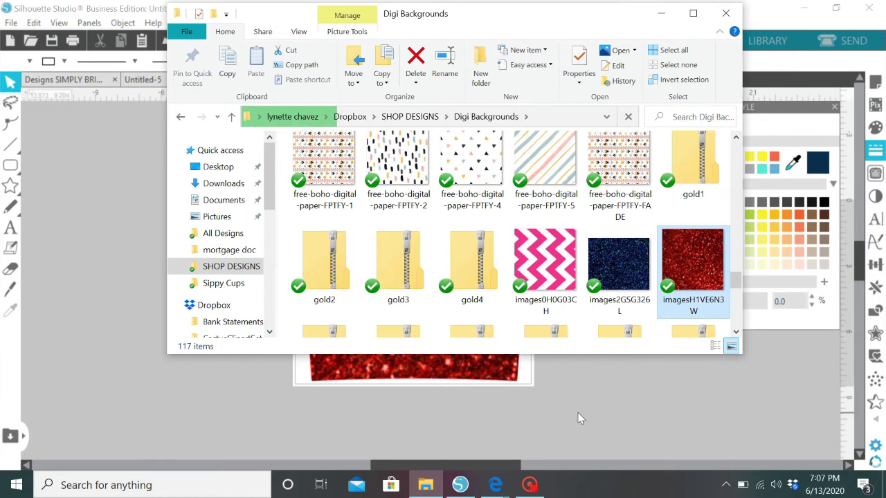
{"action": "left_click", "coordinate": [726, 13]}
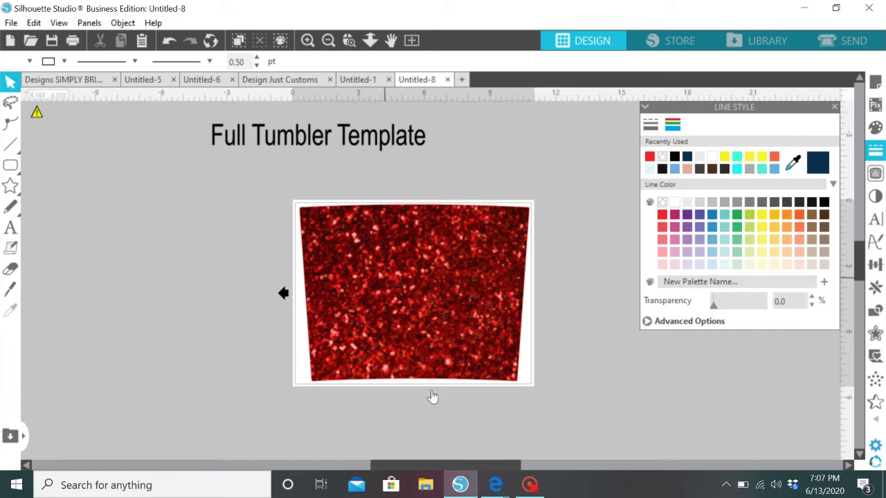
Add the text 'Lynette' to the left of the template
{"action": "left_click", "coordinate": [11, 228]}
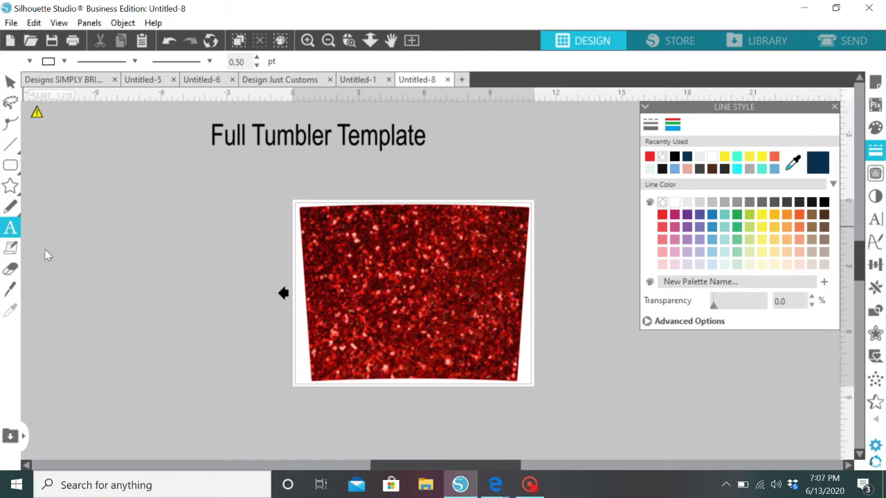
{"action": "left_click", "coordinate": [103, 296]}
{"action": "type", "text": "Lynette"}
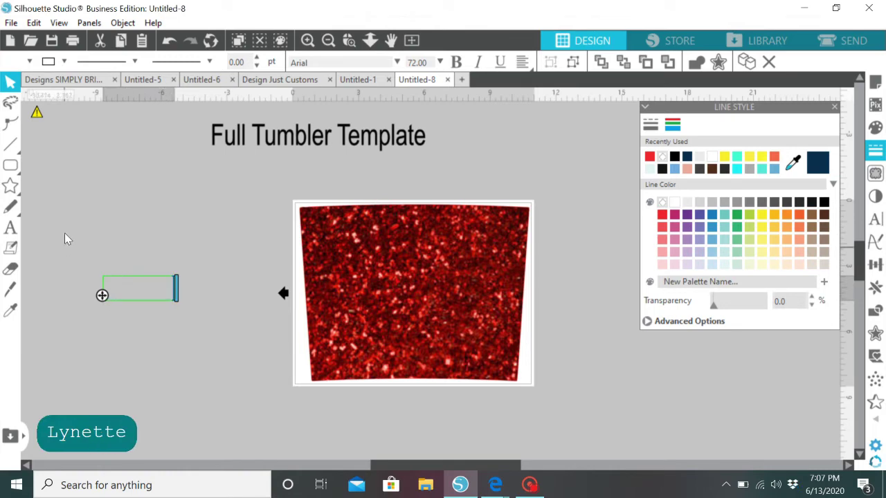
{"action": "key", "text": "Escape"}
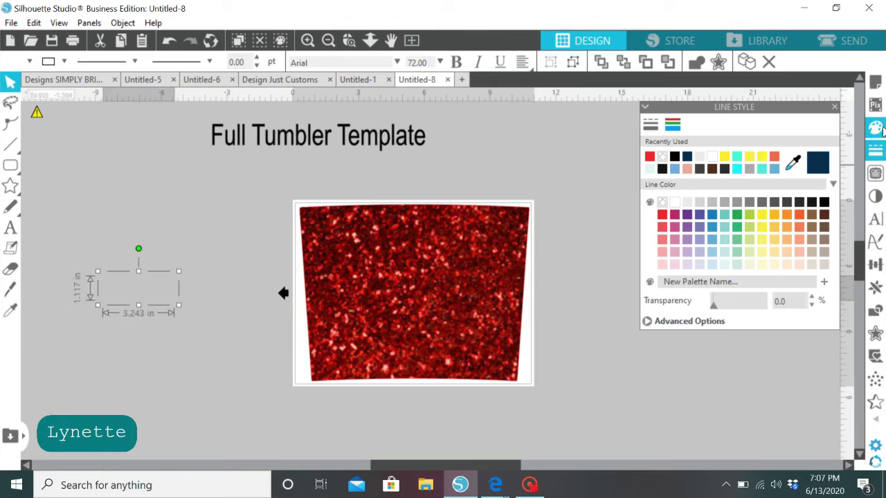
Fill Lynette white, adjust its line colour, and set the font to Lovely Boys
{"action": "left_click", "coordinate": [876, 127]}
{"action": "left_click", "coordinate": [674, 204]}
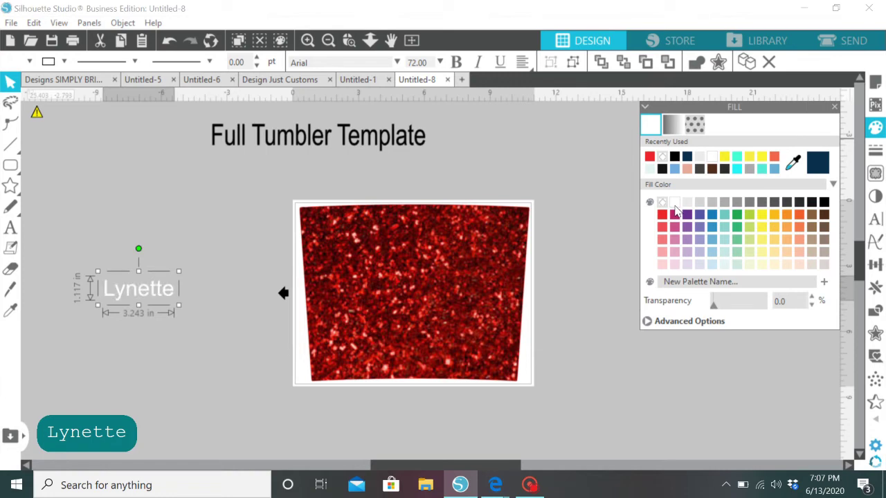
{"action": "left_click", "coordinate": [879, 153]}
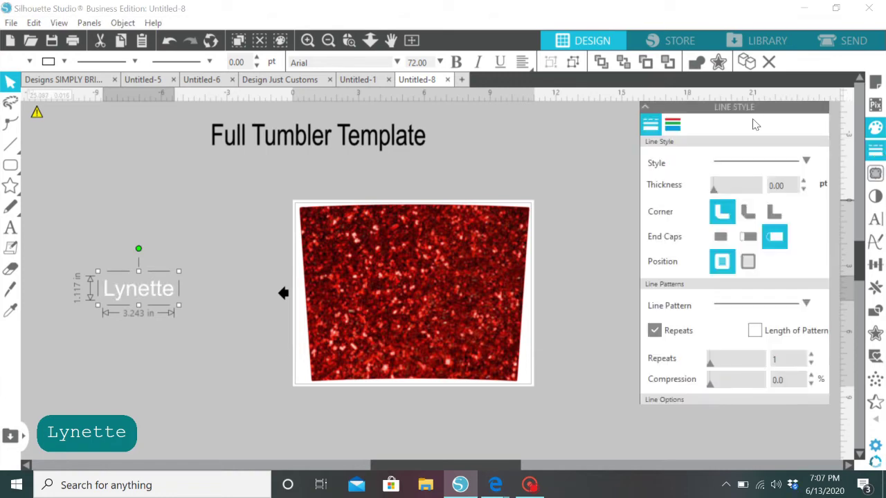
{"action": "left_click", "coordinate": [673, 125]}
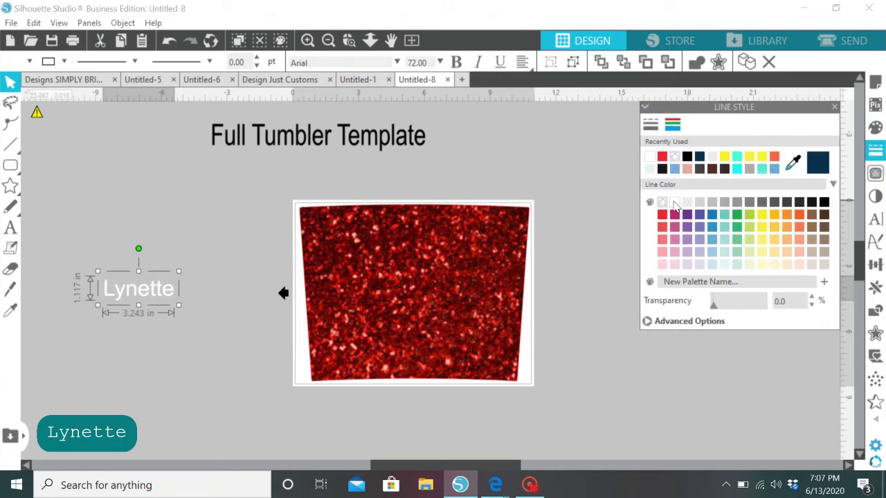
{"action": "left_click", "coordinate": [876, 220]}
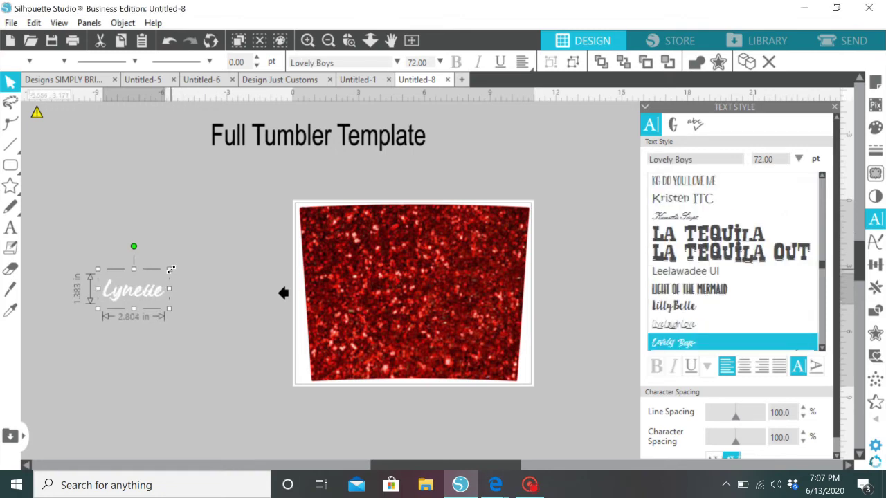
Enlarge Lynette, rotate it 90° to run vertically, and resize it onto the glitter tumbler
{"action": "left_click_drag", "start_coordinate": [169, 269], "coordinate": [254, 232]}
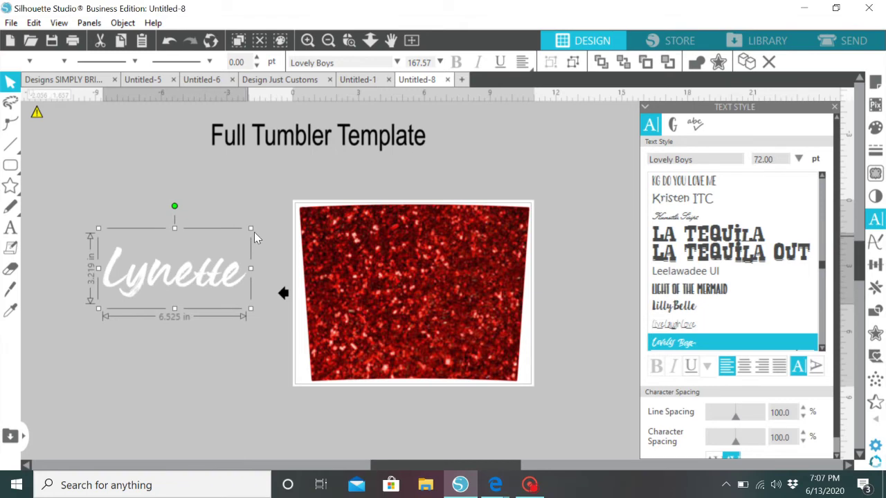
{"action": "left_click", "coordinate": [243, 250]}
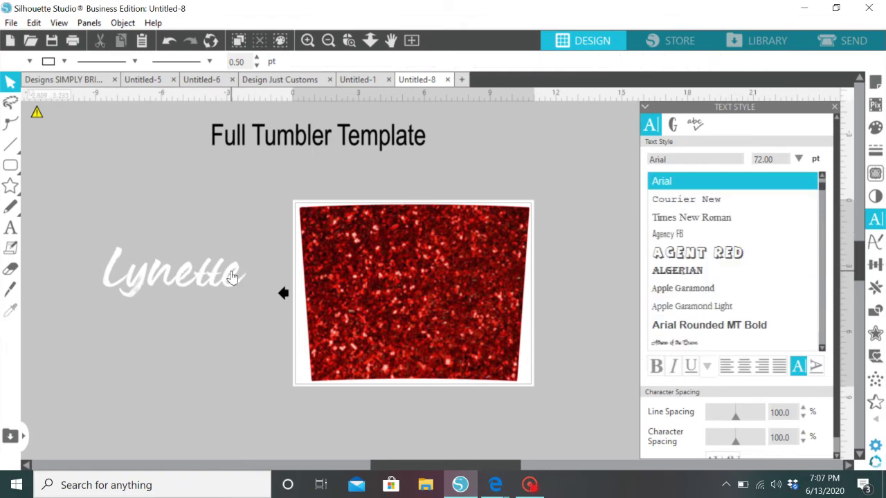
{"action": "left_click", "coordinate": [232, 277]}
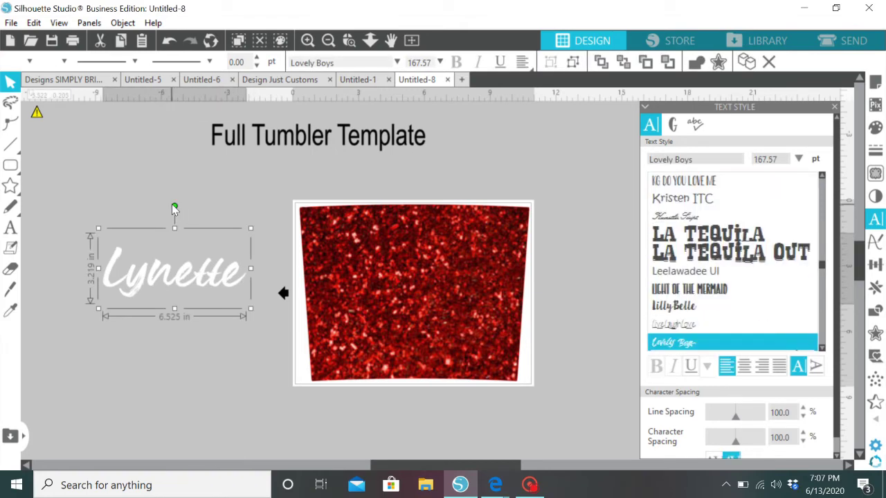
{"action": "left_click_drag", "start_coordinate": [173, 205], "coordinate": [92, 275]}
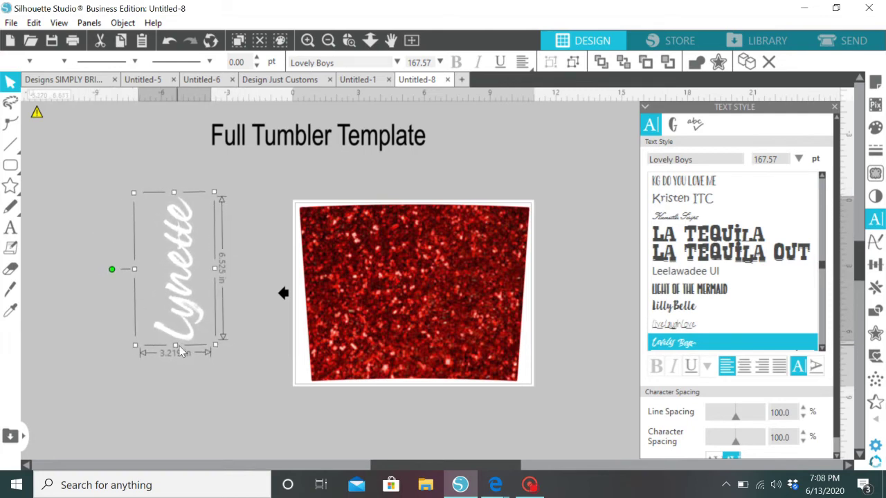
{"action": "left_click_drag", "start_coordinate": [181, 318], "coordinate": [448, 313]}
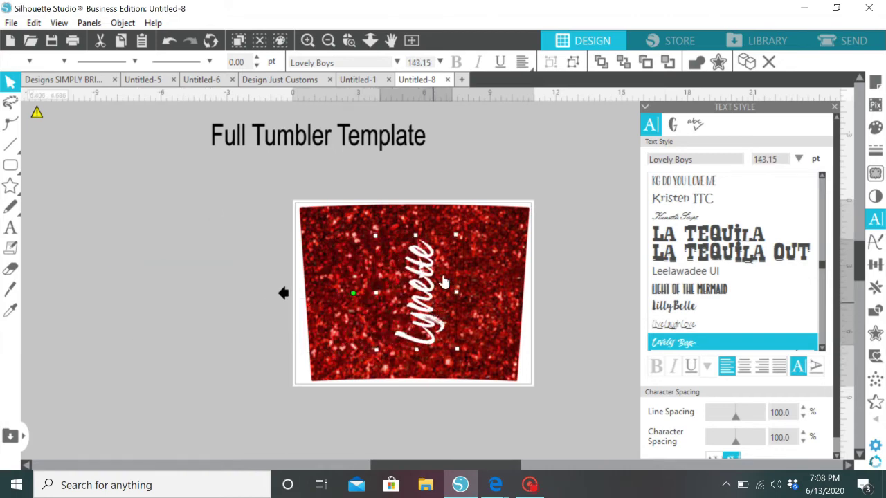
Enlarge and nudge Lynette on the tumbler, then place a duplicate beside it
{"action": "left_click_drag", "start_coordinate": [456, 237], "coordinate": [481, 222]}
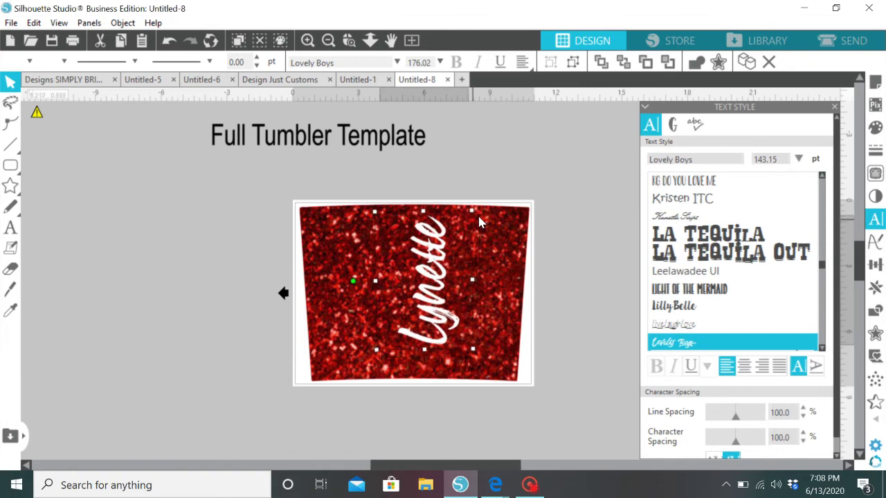
{"action": "left_click_drag", "start_coordinate": [428, 268], "coordinate": [423, 274]}
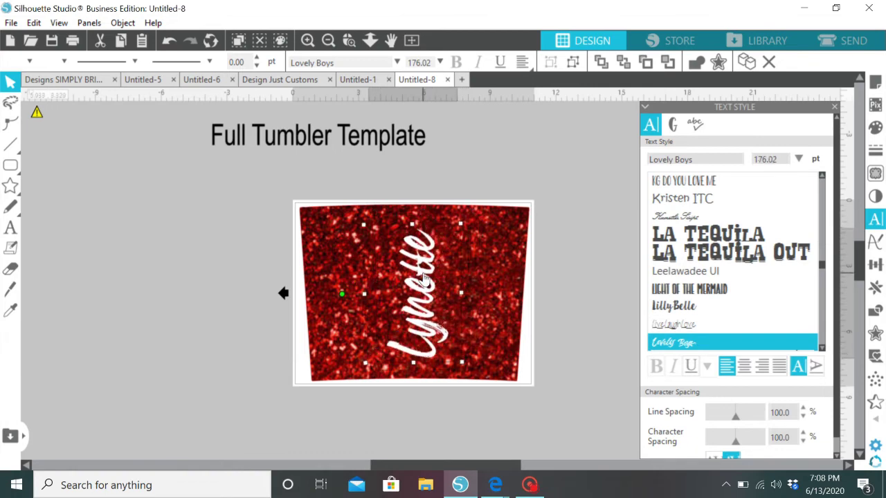
{"action": "right_click", "coordinate": [424, 277]}
{"action": "left_click", "coordinate": [465, 176]}
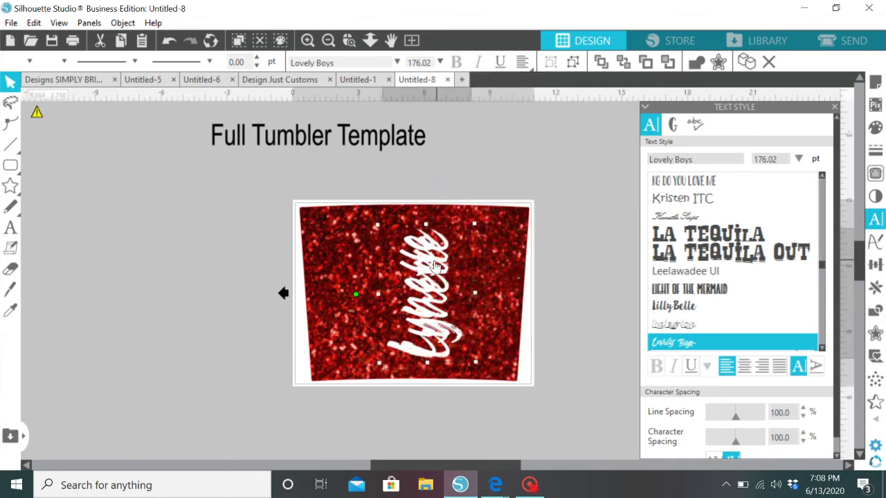
{"action": "left_click_drag", "start_coordinate": [436, 266], "coordinate": [492, 273]}
Give the Lynette copy a black fill and black outline
{"action": "left_click", "coordinate": [876, 128]}
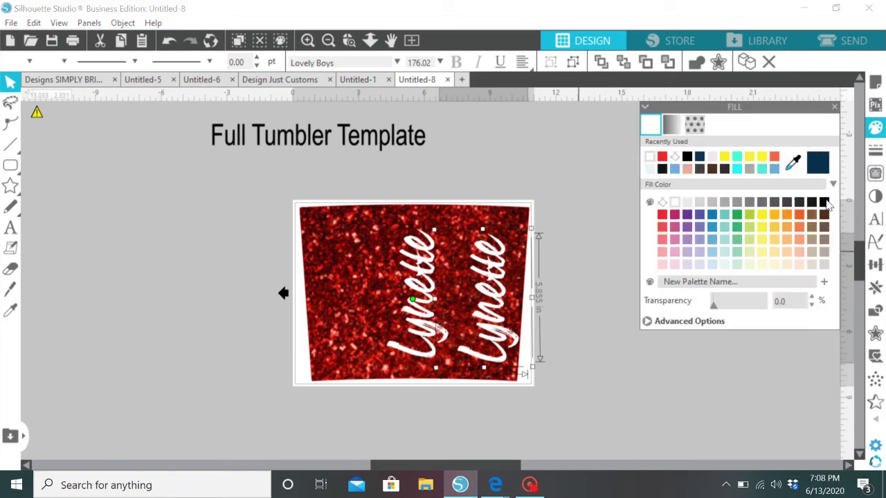
{"action": "left_click", "coordinate": [824, 202]}
{"action": "left_click", "coordinate": [876, 151]}
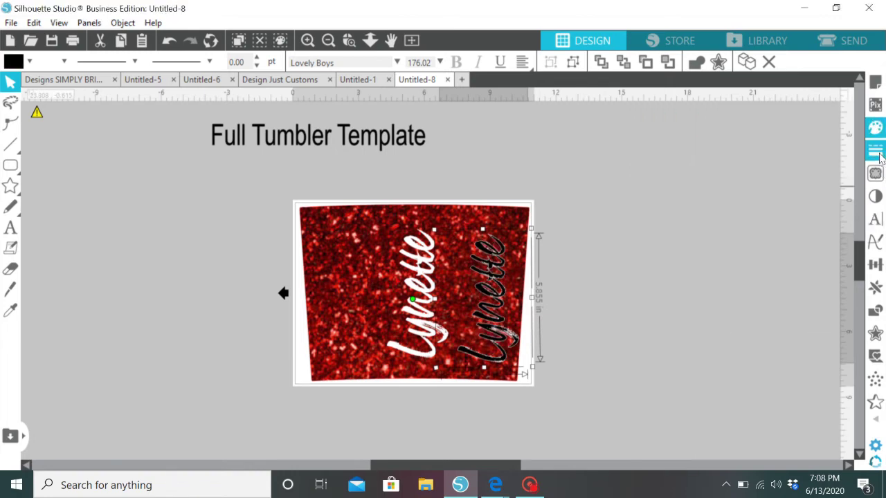
{"action": "left_click", "coordinate": [676, 126]}
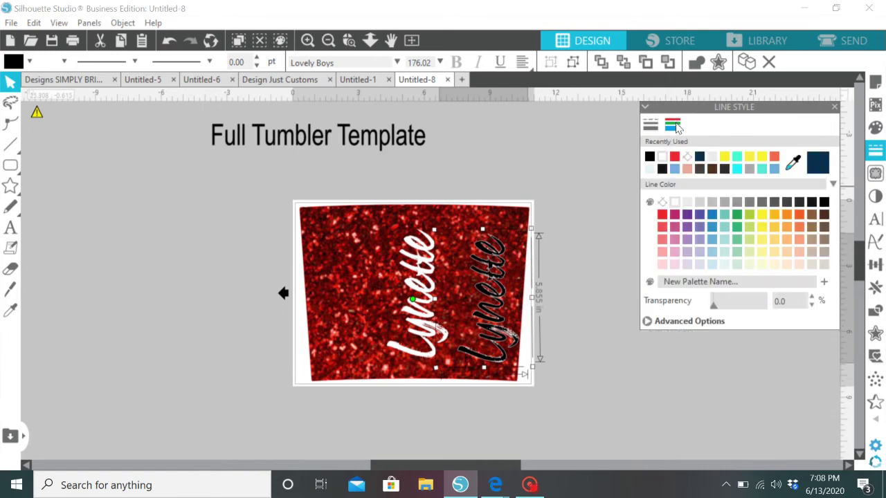
{"action": "left_click", "coordinate": [825, 202]}
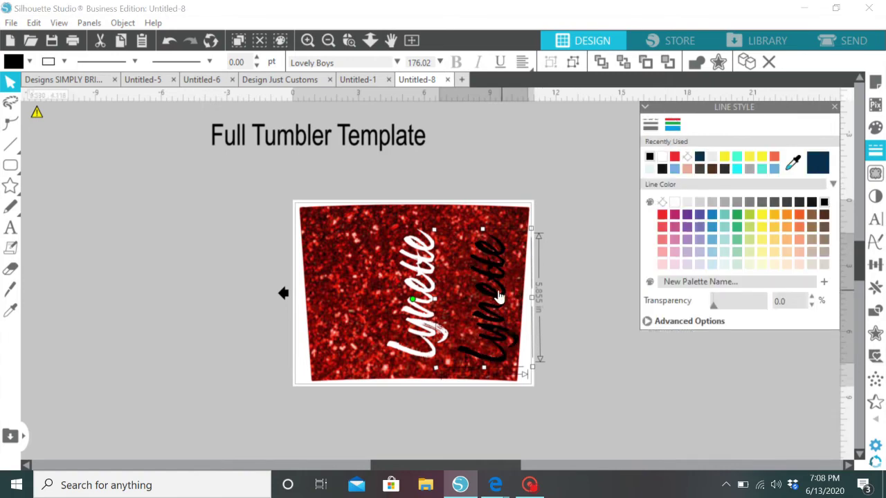
Realign the glitter image over the template and move the black Lynette over the white one
{"action": "left_click_drag", "start_coordinate": [495, 287], "coordinate": [450, 286]}
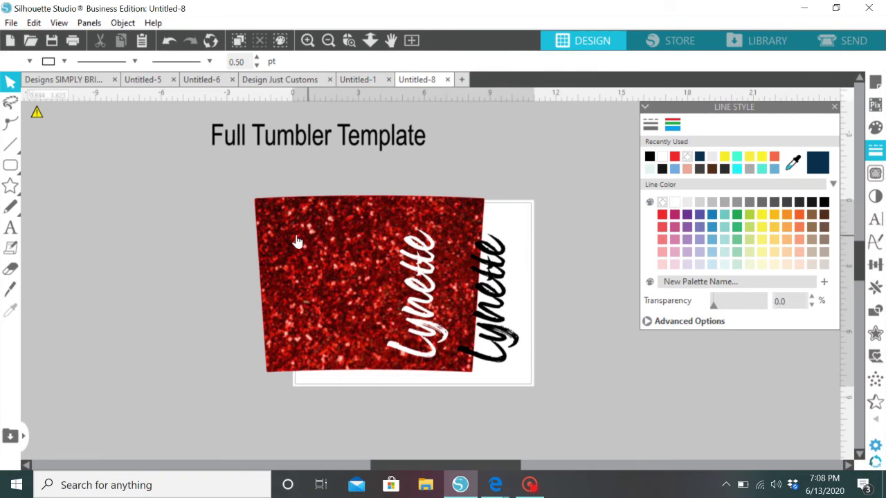
{"action": "left_click_drag", "start_coordinate": [295, 241], "coordinate": [336, 243]}
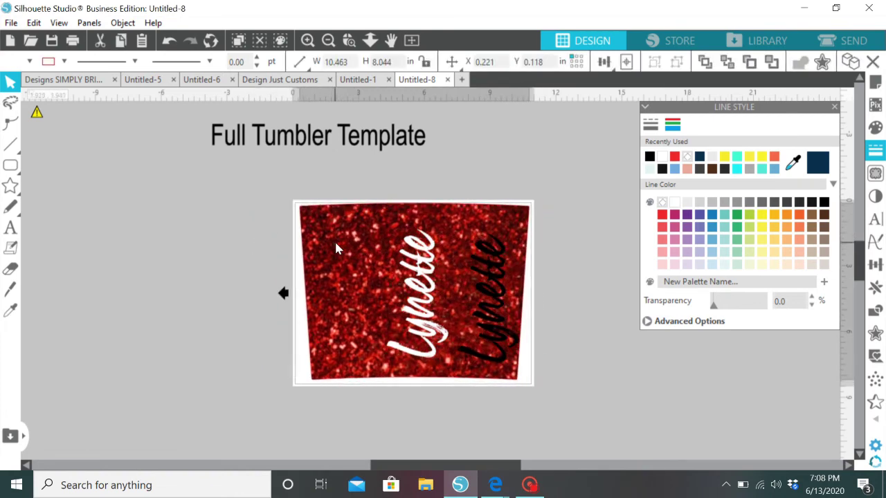
{"action": "key", "text": "Escape"}
{"action": "left_click_drag", "start_coordinate": [486, 255], "coordinate": [431, 255]}
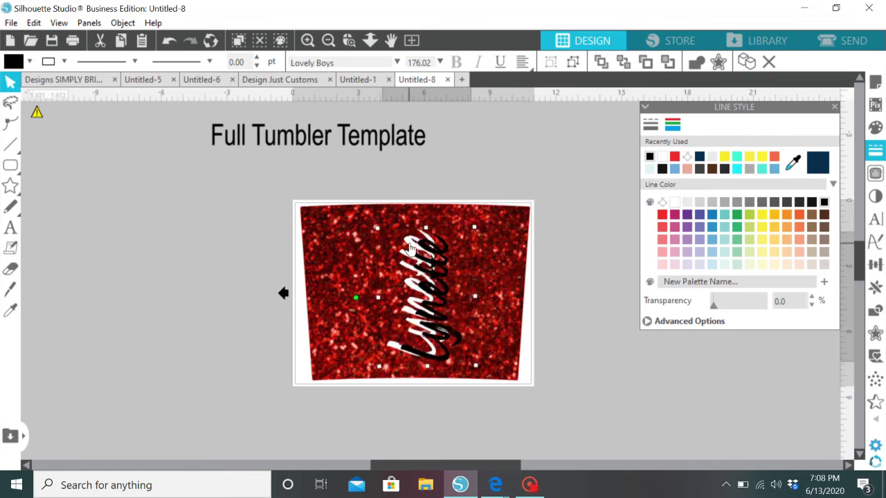
Bring the white Lynette to the front, in front of its black shadow
{"action": "left_click", "coordinate": [339, 309]}
{"action": "left_click", "coordinate": [392, 353]}
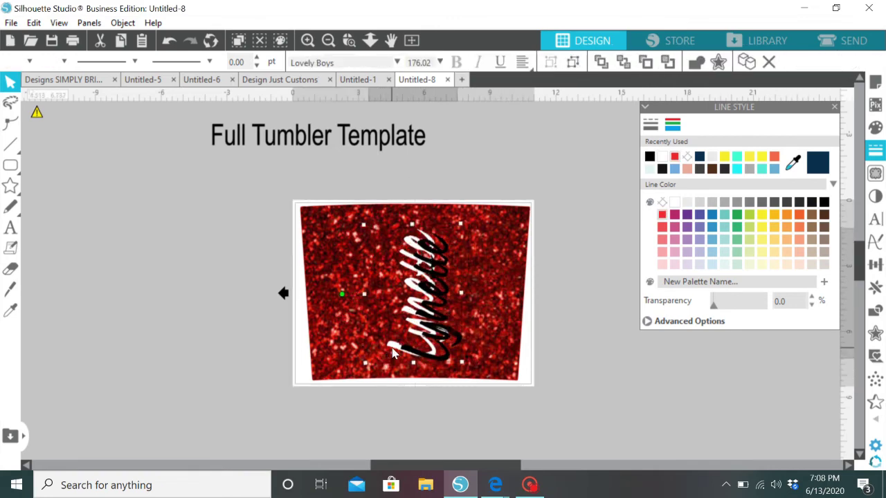
{"action": "right_click", "coordinate": [393, 354]}
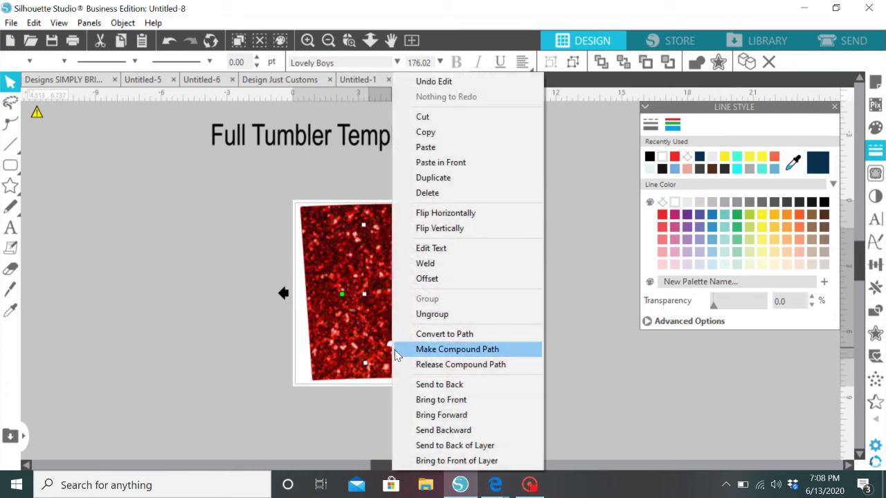
{"action": "left_click", "coordinate": [443, 400]}
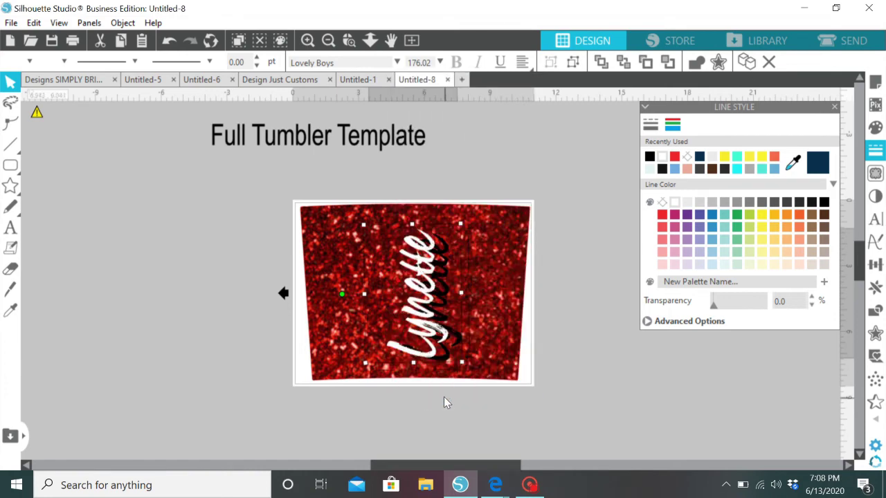
Fine-tune the black shadow so it peeks just below the white Lynette
{"action": "left_click", "coordinate": [443, 251]}
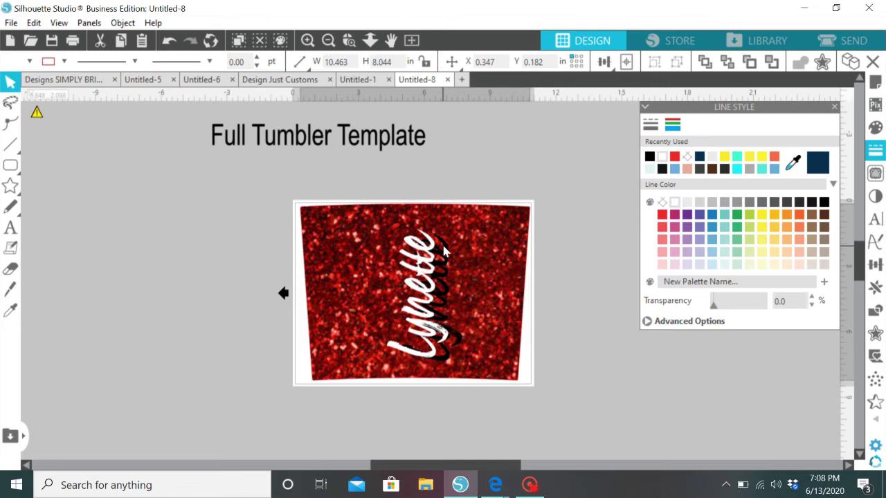
{"action": "left_click", "coordinate": [445, 254]}
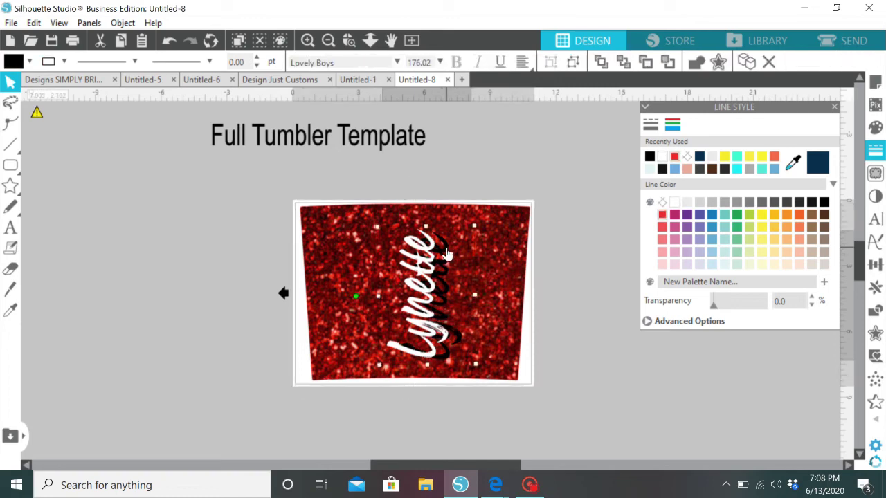
{"action": "left_click", "coordinate": [443, 253]}
{"action": "left_click", "coordinate": [443, 255]}
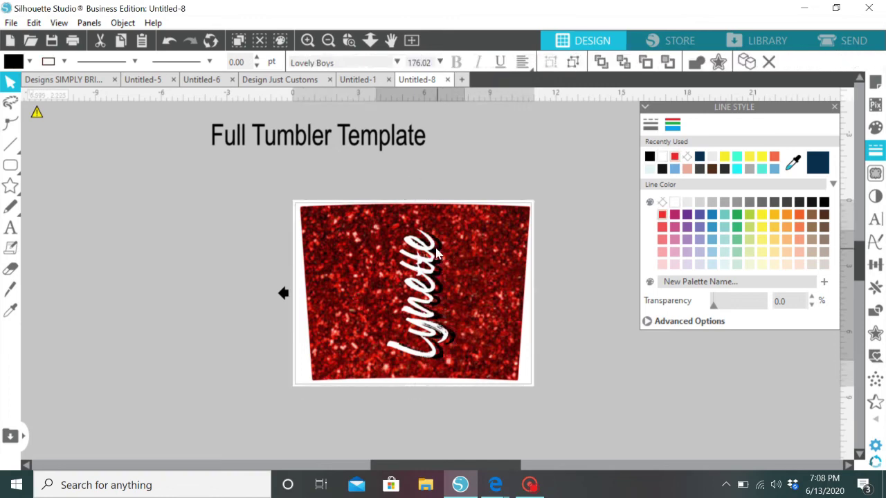
{"action": "left_click", "coordinate": [553, 309]}
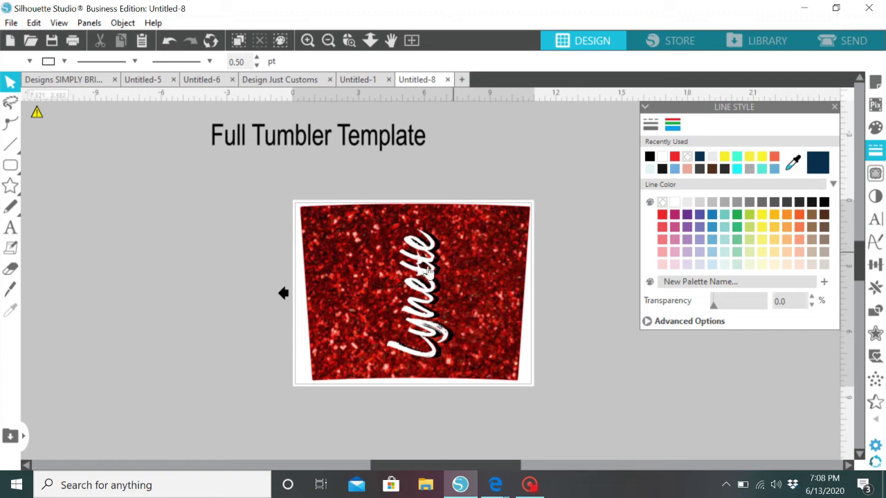
Select the glitter tumbler image and set its Line Color to no colour, hiding the red border
{"action": "left_click_drag", "start_coordinate": [335, 196], "coordinate": [225, 263]}
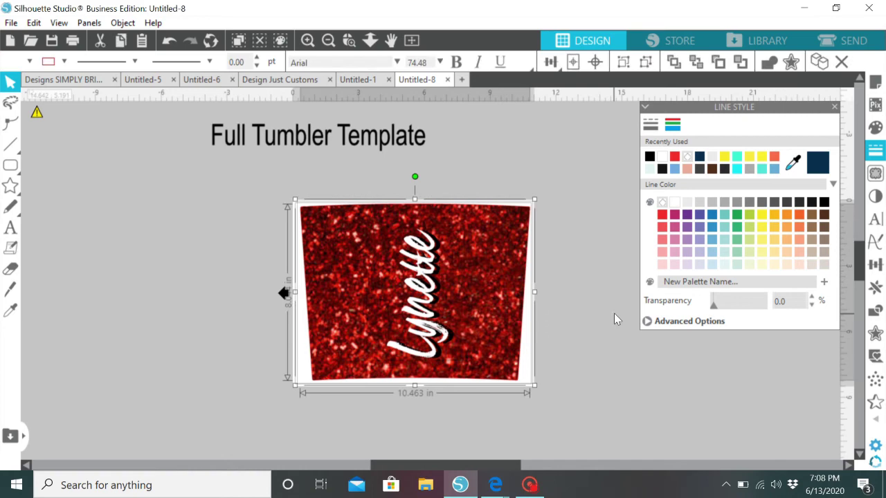
{"action": "right_click", "coordinate": [614, 312]}
{"action": "left_click", "coordinate": [535, 213]}
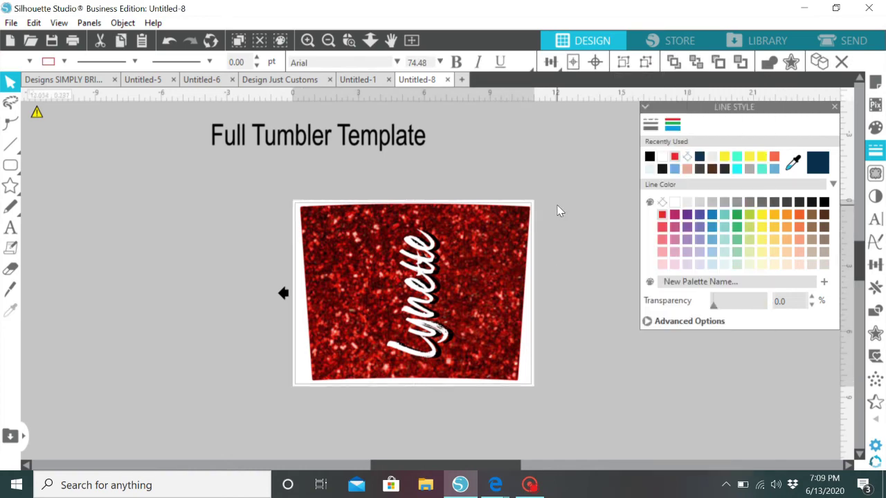
{"action": "left_click", "coordinate": [528, 215]}
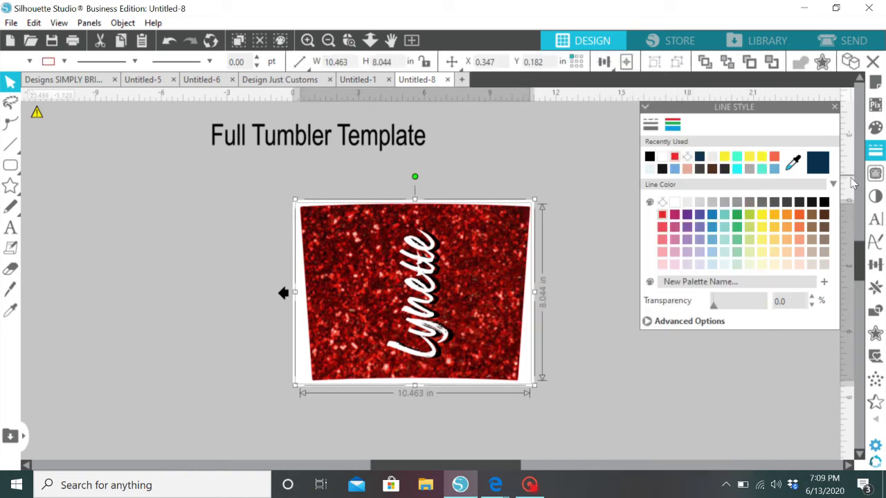
{"action": "left_click", "coordinate": [879, 158]}
{"action": "left_click", "coordinate": [879, 158]}
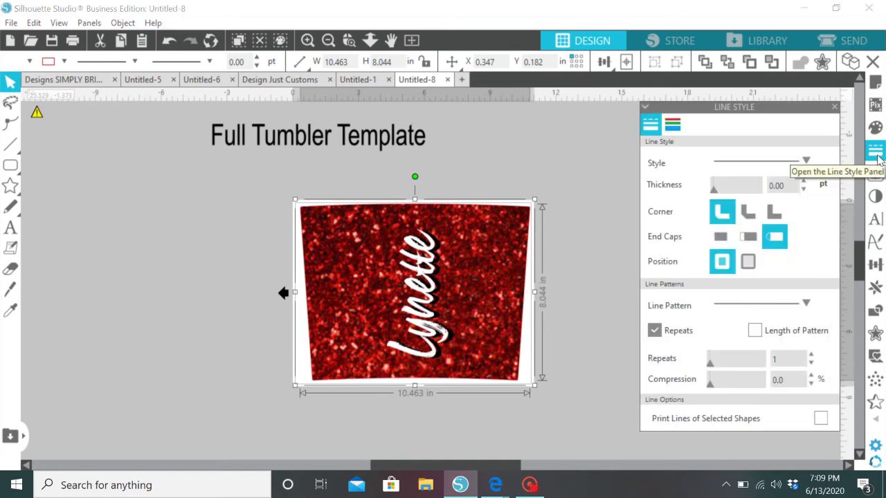
{"action": "left_click", "coordinate": [676, 124]}
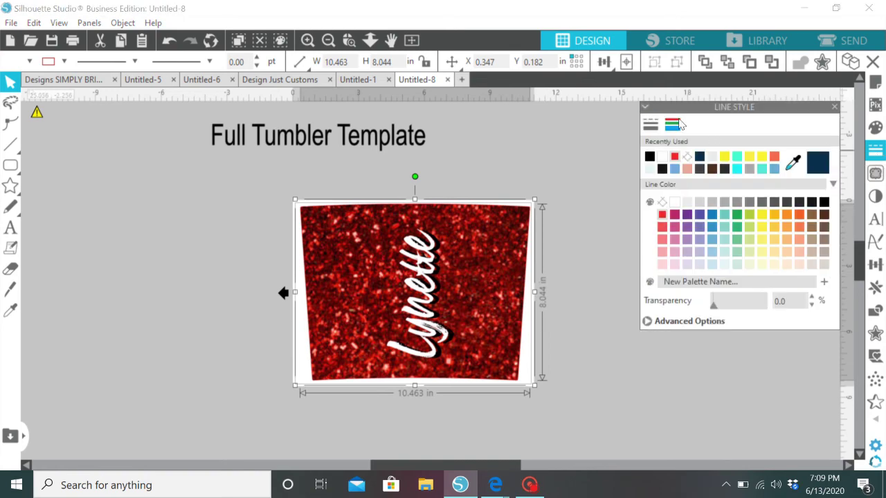
{"action": "left_click", "coordinate": [662, 202]}
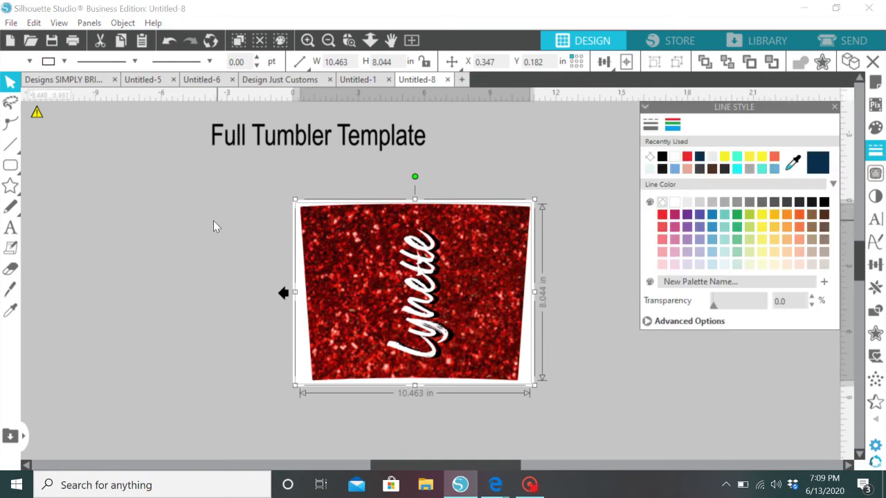
{"action": "left_click_drag", "start_coordinate": [213, 226], "coordinate": [545, 322]}
{"action": "right_click", "coordinate": [545, 322]}
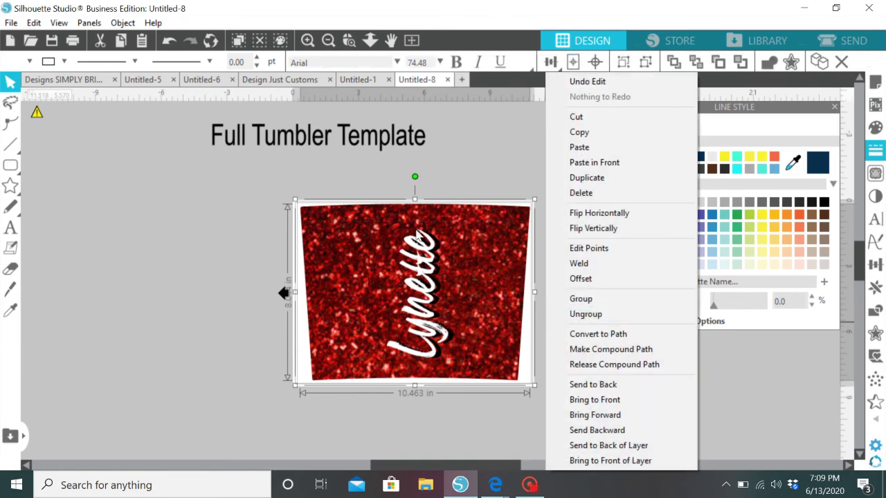
{"action": "left_click", "coordinate": [618, 213]}
{"action": "left_click", "coordinate": [615, 210]}
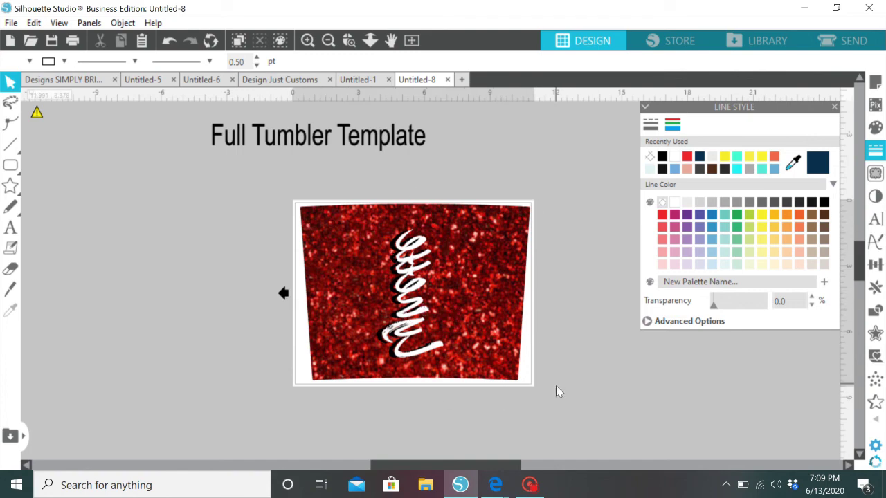
{"action": "left_click", "coordinate": [518, 274]}
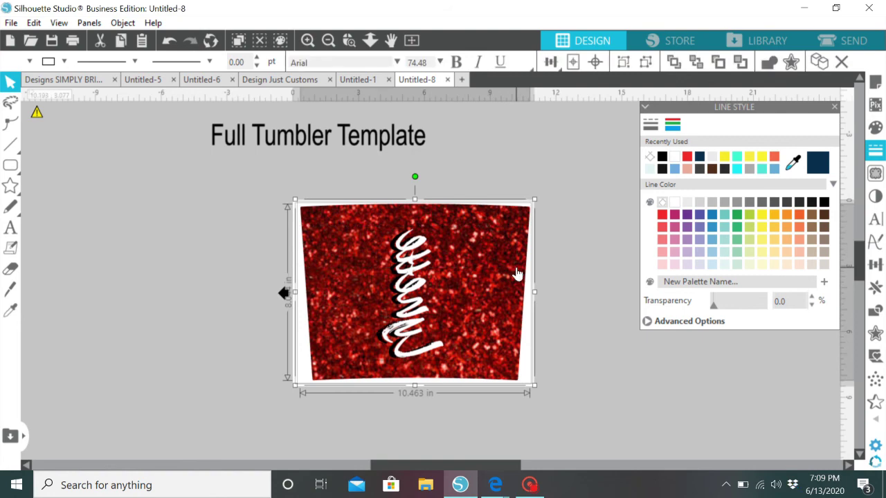
{"action": "right_click", "coordinate": [518, 274]}
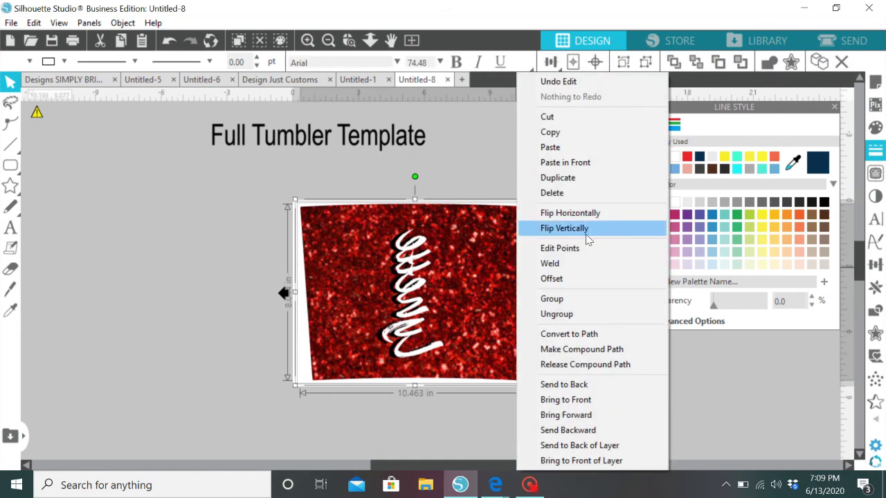
{"action": "left_click", "coordinate": [623, 215]}
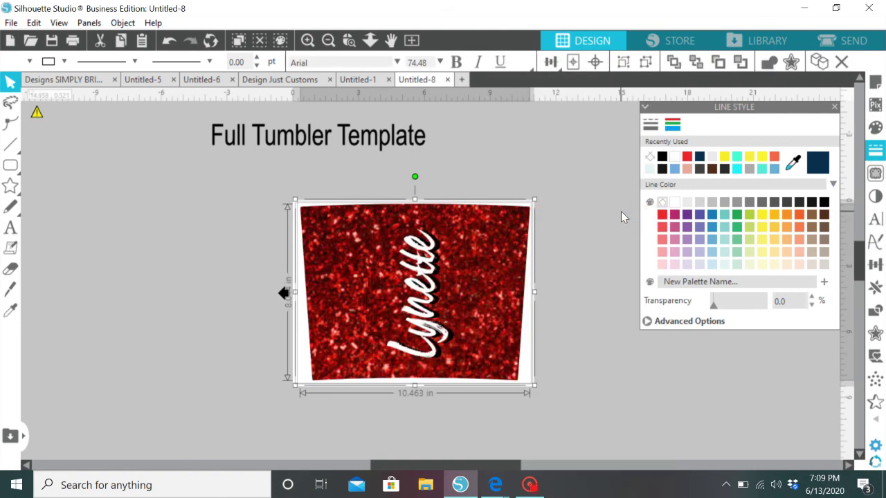